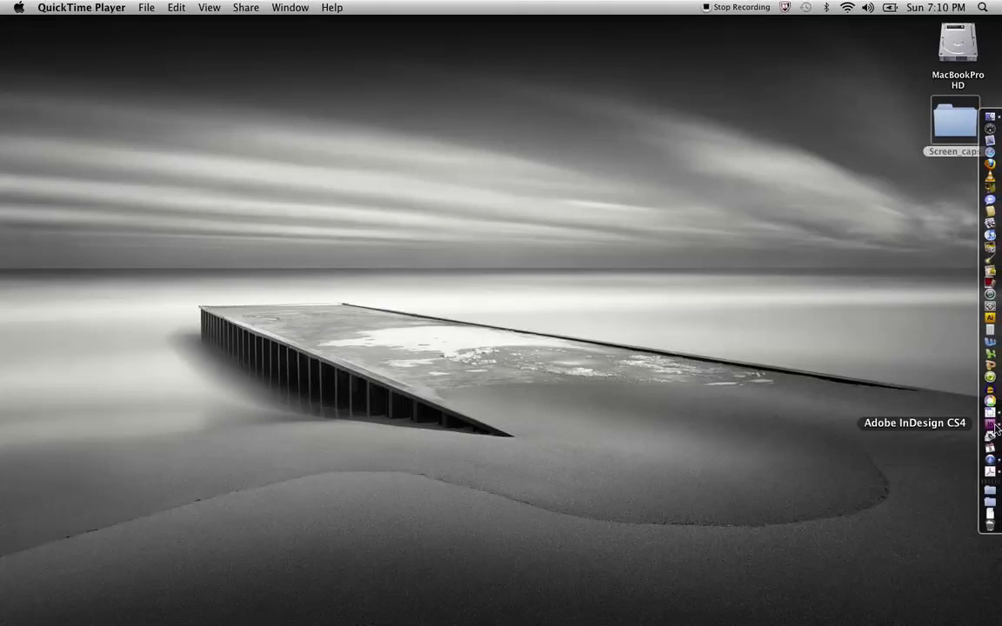
- Launch InDesign and start a new Letter document with one page and facing pages
{"action": "left_click", "coordinate": [990, 426]}
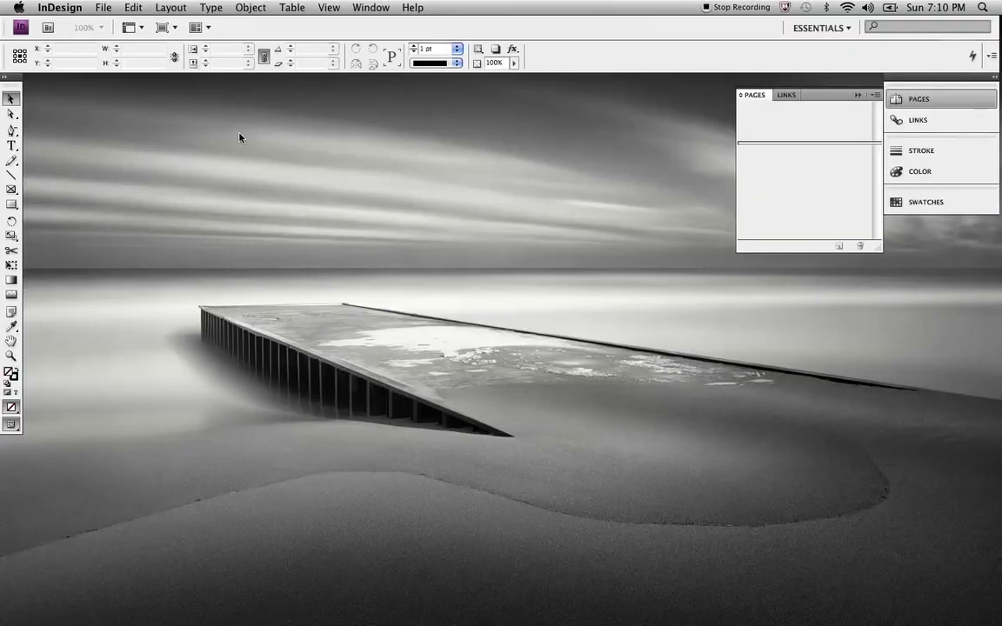
{"action": "left_click", "coordinate": [103, 7]}
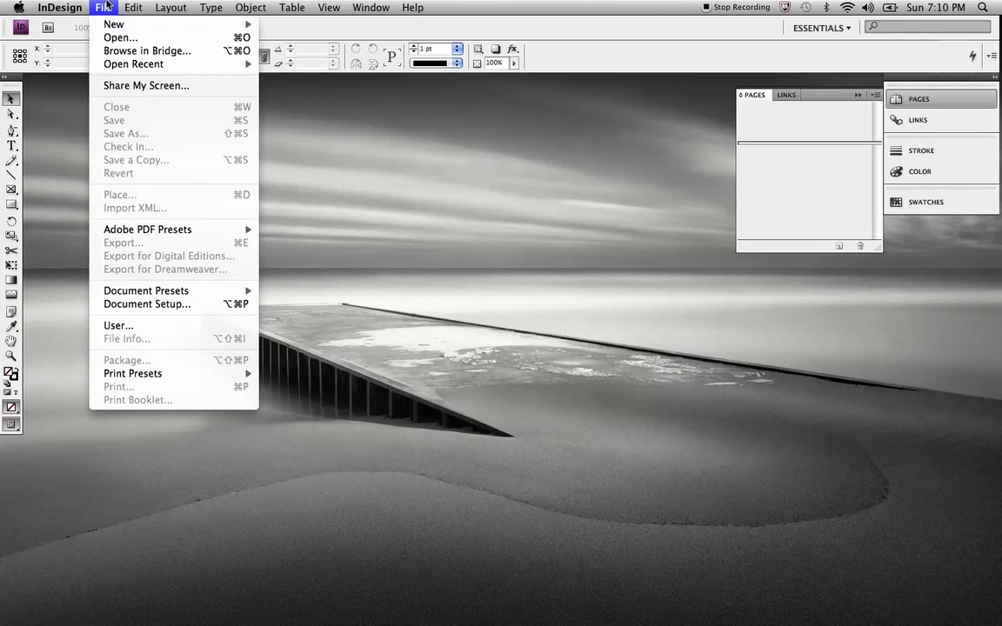
{"action": "left_click", "coordinate": [106, 7]}
{"action": "left_click", "coordinate": [106, 6]}
{"action": "mouse_move", "coordinate": [112, 24]}
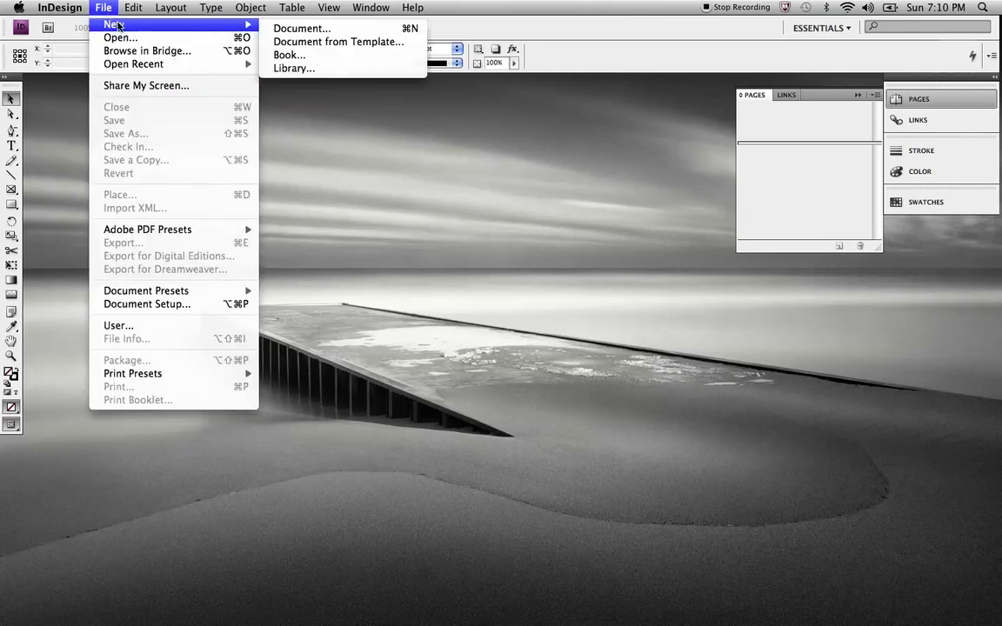
{"action": "left_click", "coordinate": [323, 32]}
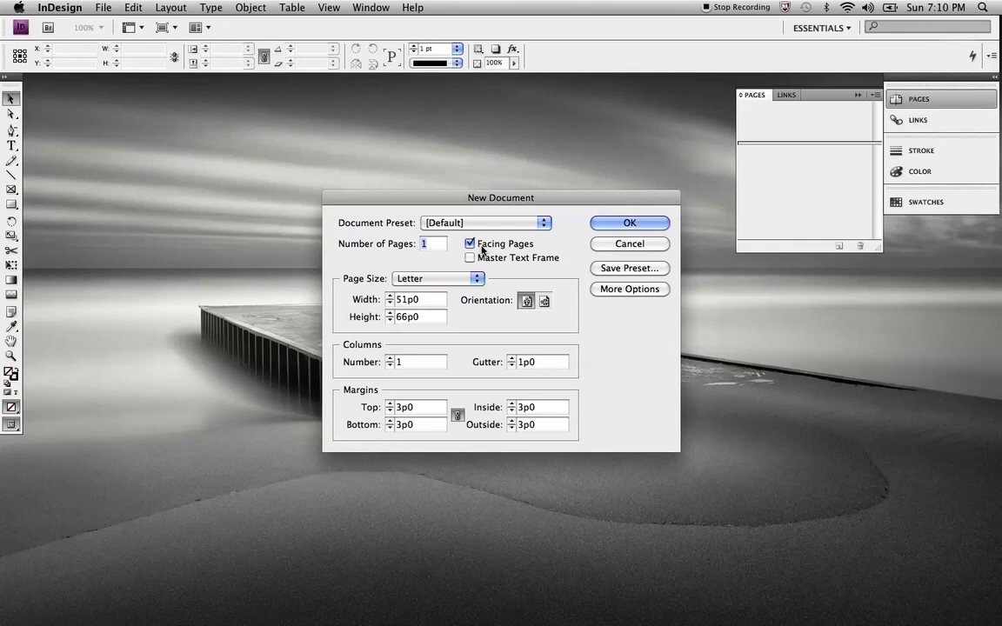
- Set the new document's bleed to .125 in (0p9) on all four sides
{"action": "left_click", "coordinate": [627, 291]}
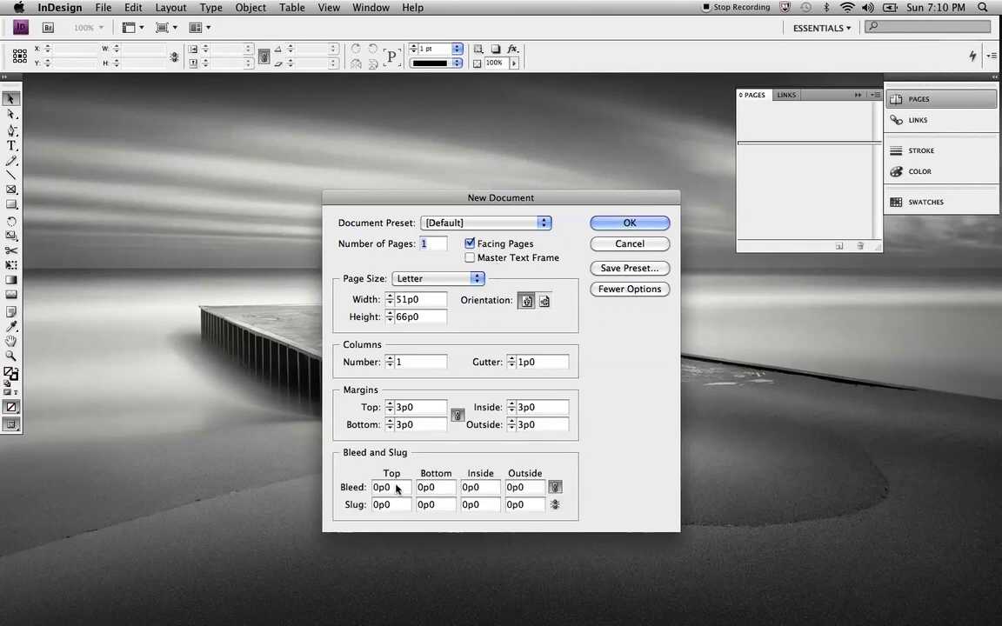
{"action": "type", "text": ".125 in"}
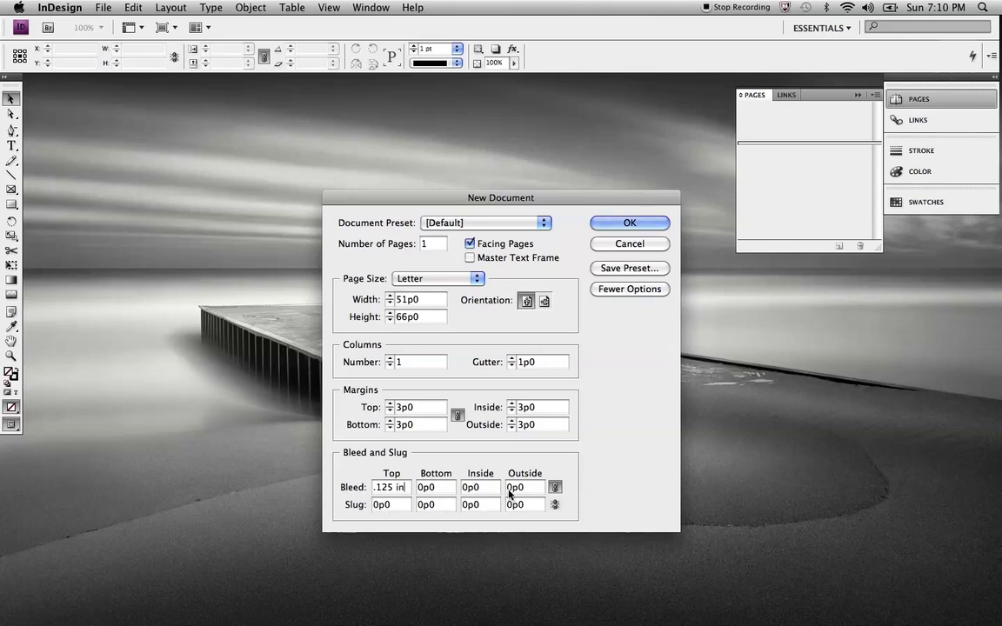
{"action": "key", "text": "Tab"}
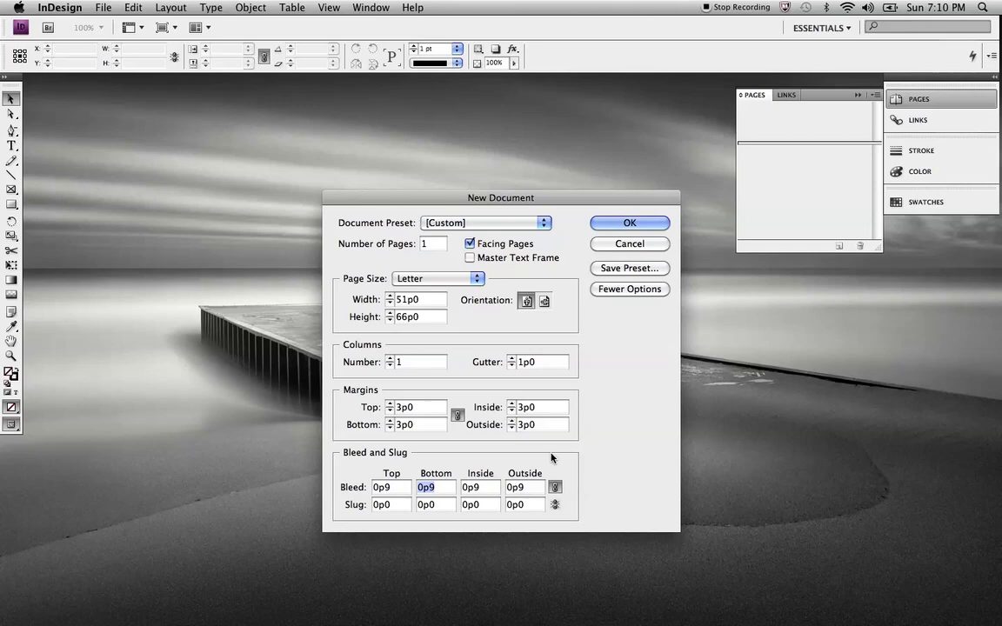
- Create the document, add an A-Master spread for pages 2–3, and zoom out
{"action": "left_click", "coordinate": [632, 224]}
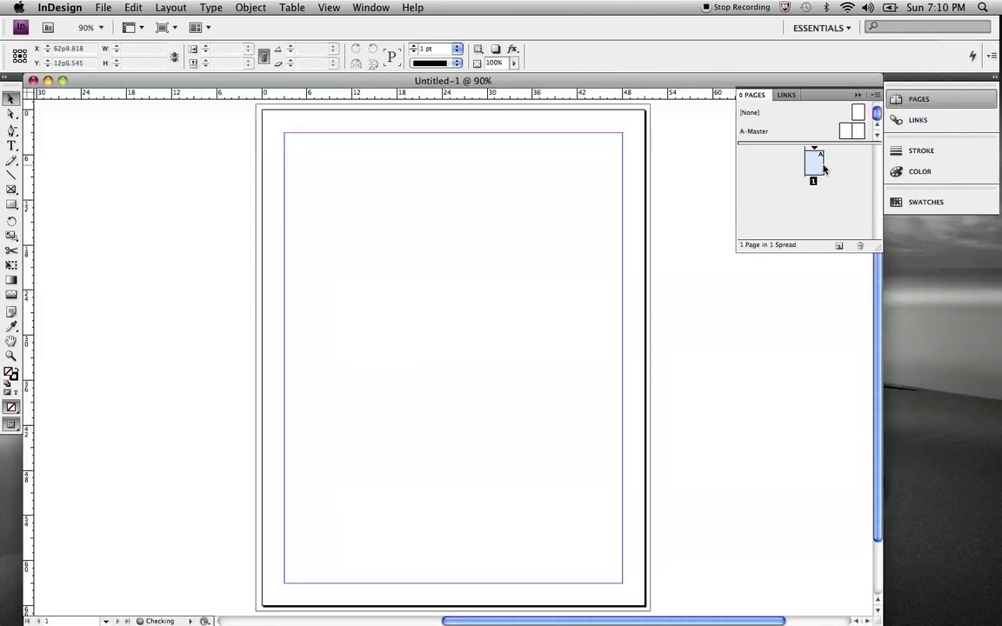
{"action": "left_click", "coordinate": [839, 132]}
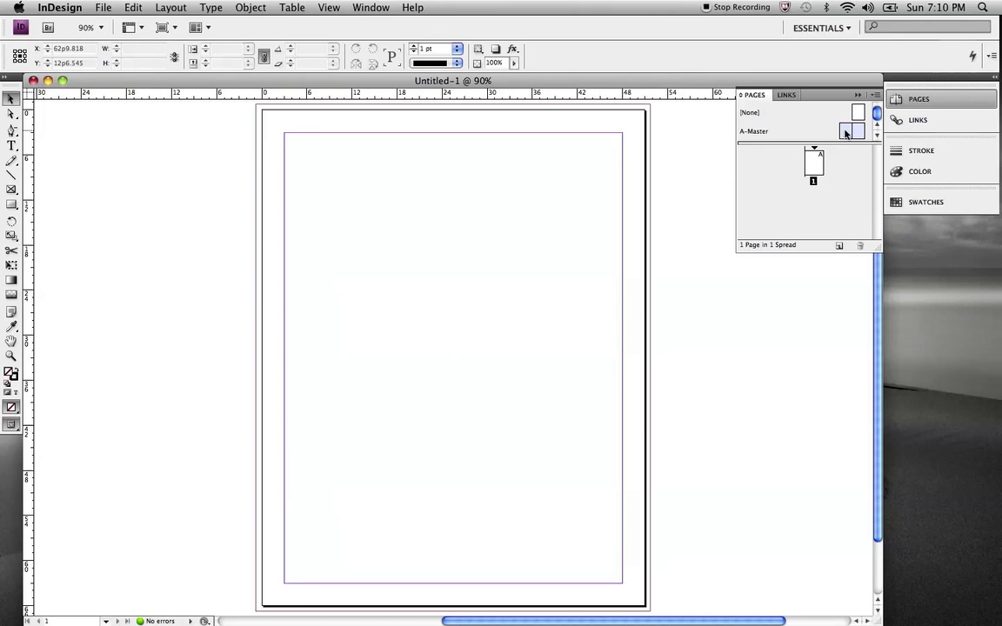
{"action": "left_click_drag", "start_coordinate": [845, 132], "coordinate": [800, 206]}
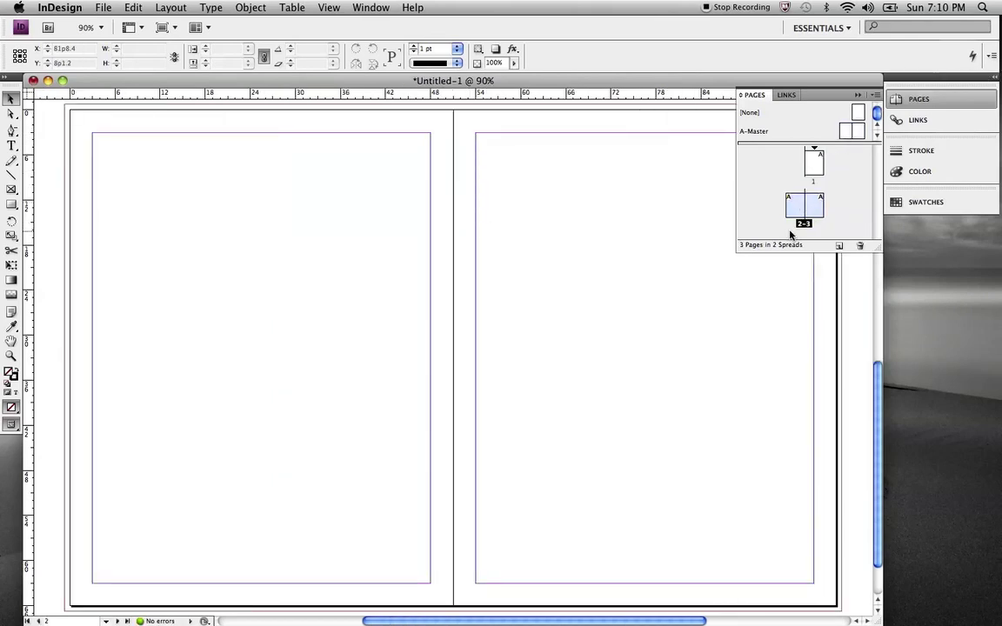
{"action": "left_click", "coordinate": [905, 99]}
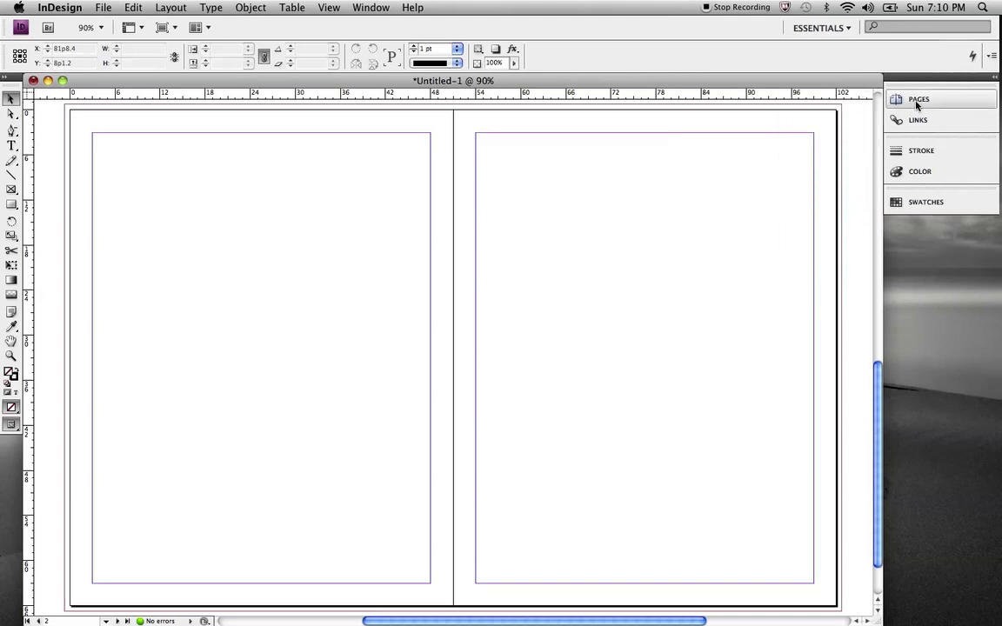
{"action": "left_click", "coordinate": [916, 102]}
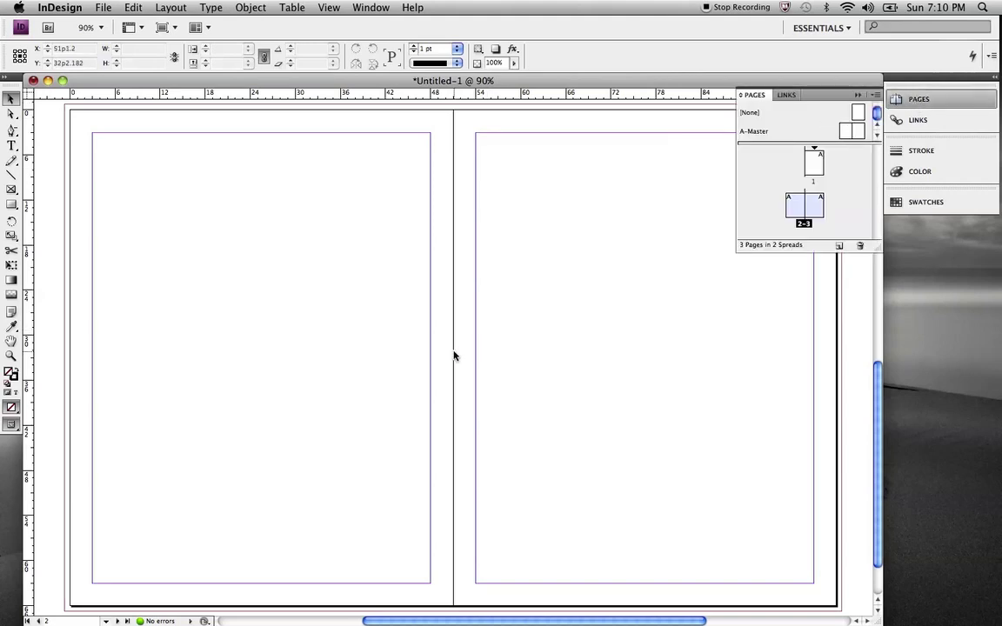
{"action": "key", "text": "super+minus"}
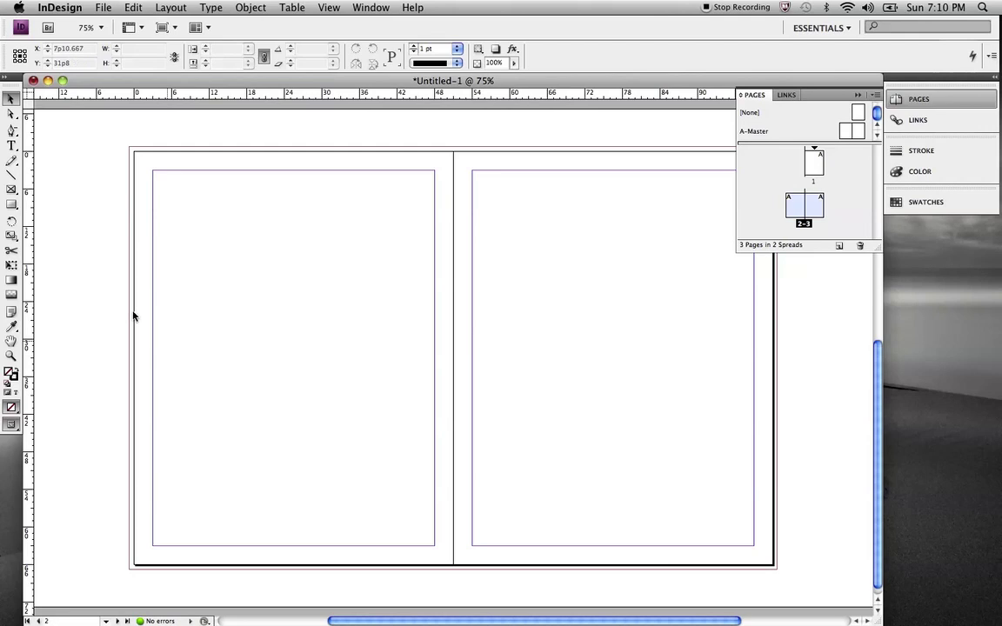
- Draw a 45p0 by 40p8 text frame across the middle of page 2
{"action": "left_click", "coordinate": [11, 145]}
{"action": "left_click_drag", "start_coordinate": [153, 225], "coordinate": [435, 480]}
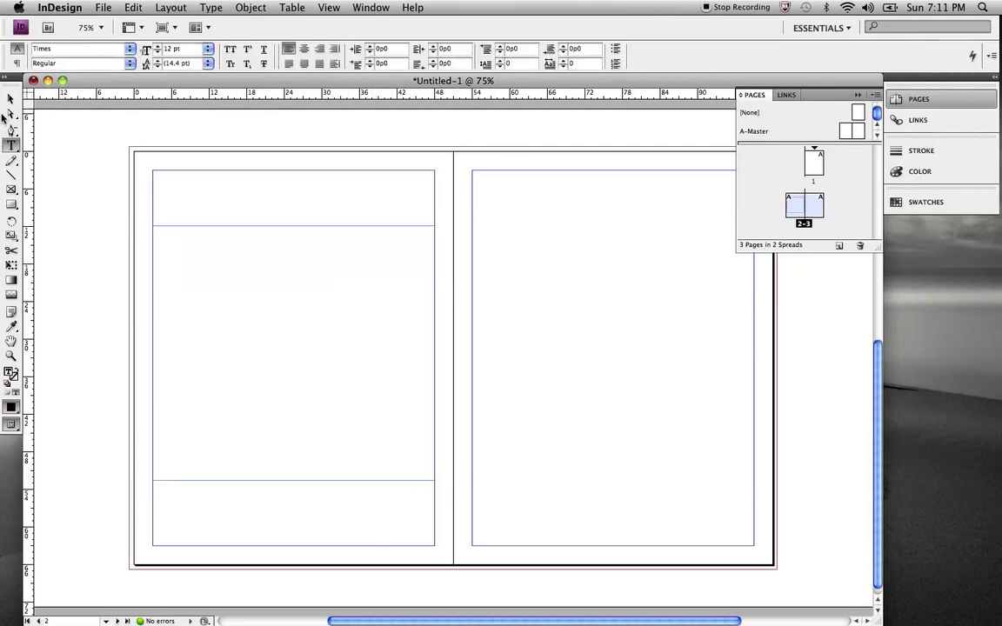
{"action": "left_click", "coordinate": [10, 99]}
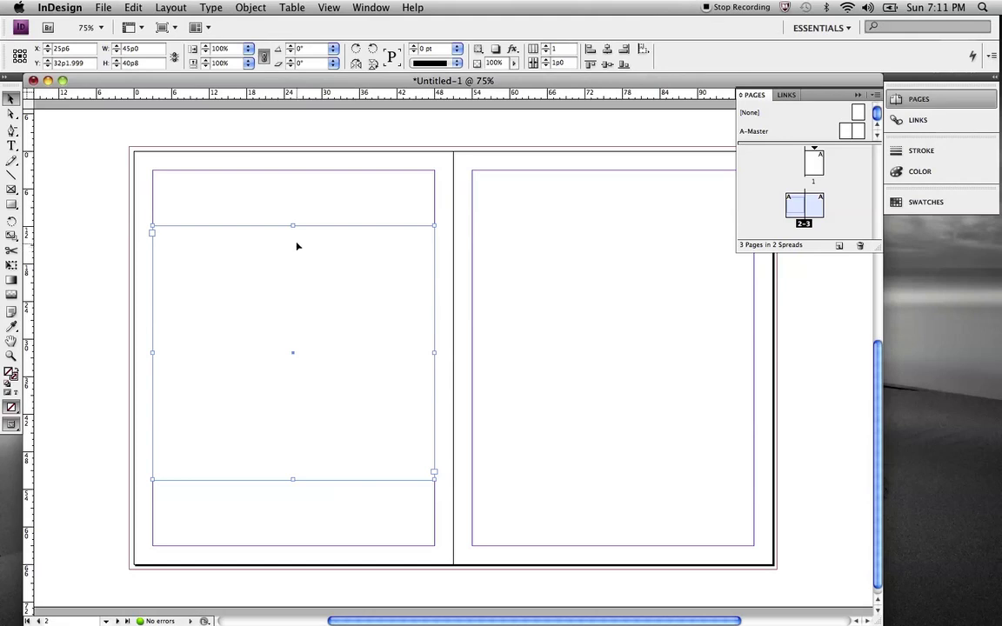
- Give the page 2 text frame 2 columns with a 1p6 gutter
{"action": "left_click", "coordinate": [248, 9]}
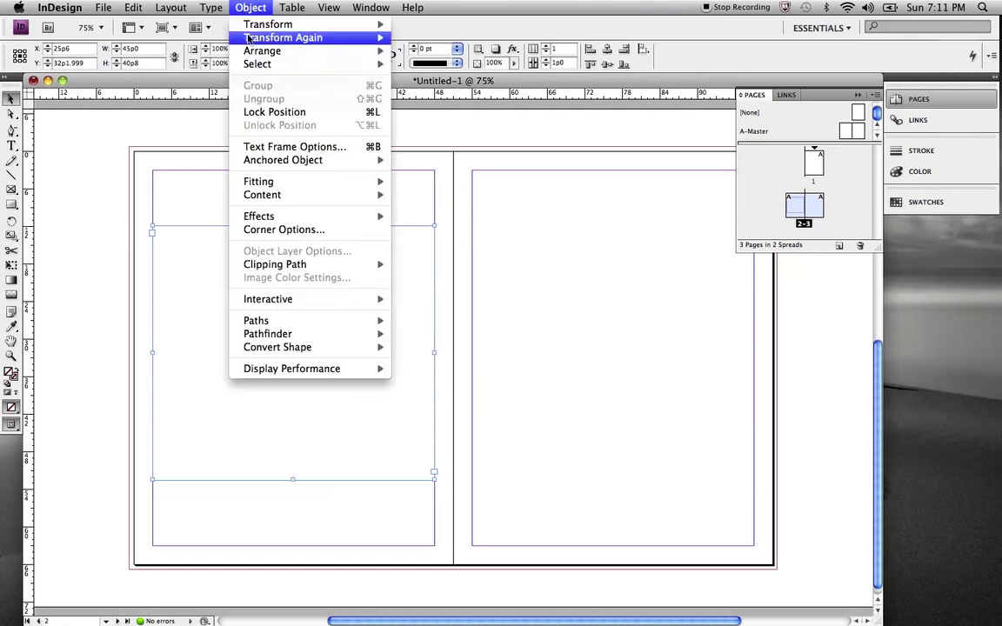
{"action": "mouse_move", "coordinate": [271, 162]}
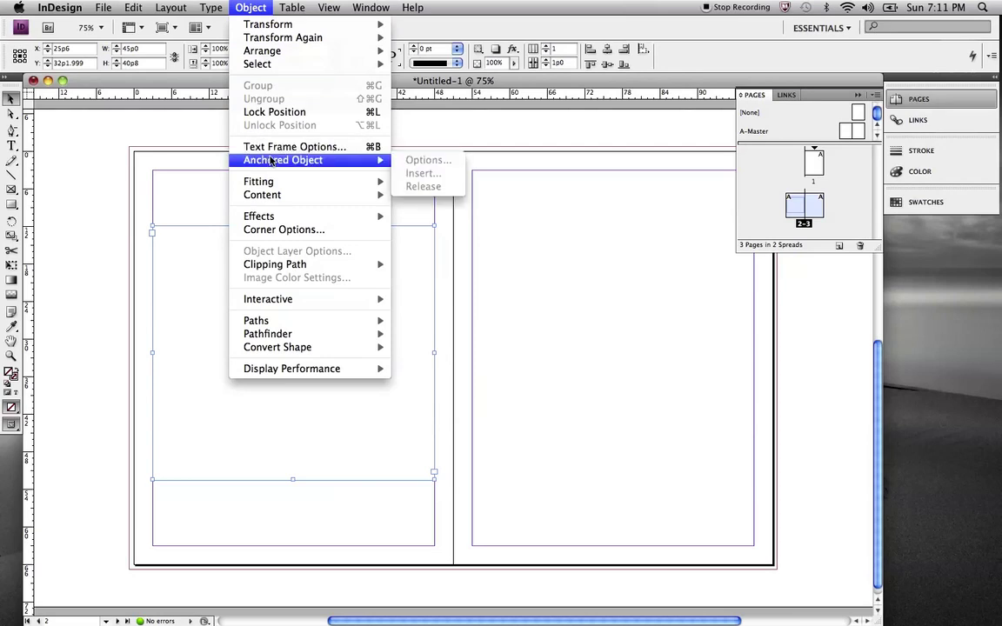
{"action": "left_click", "coordinate": [376, 148]}
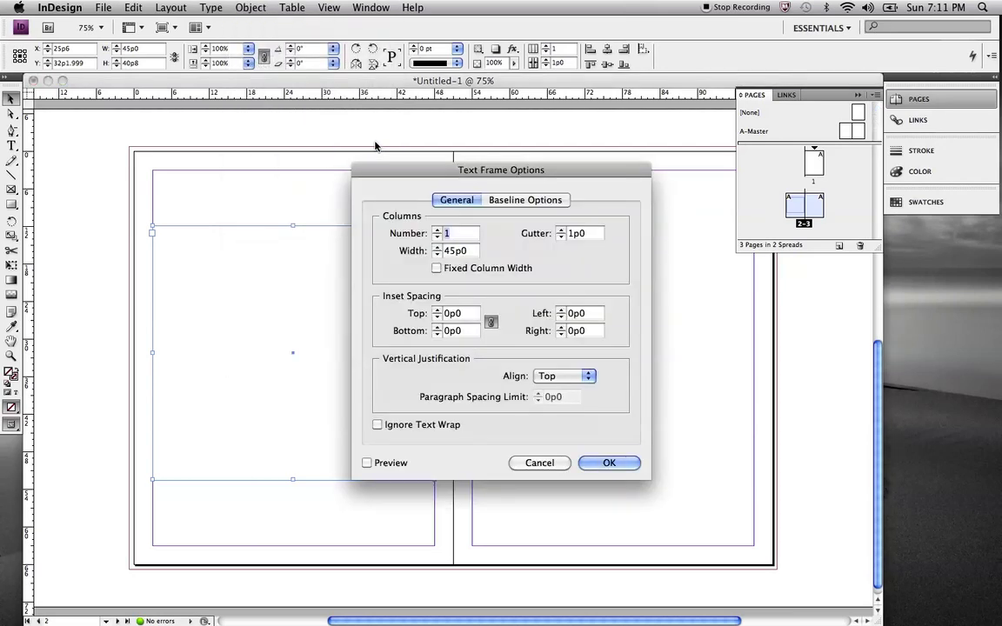
{"action": "left_click", "coordinate": [437, 230]}
{"action": "left_click", "coordinate": [561, 230]}
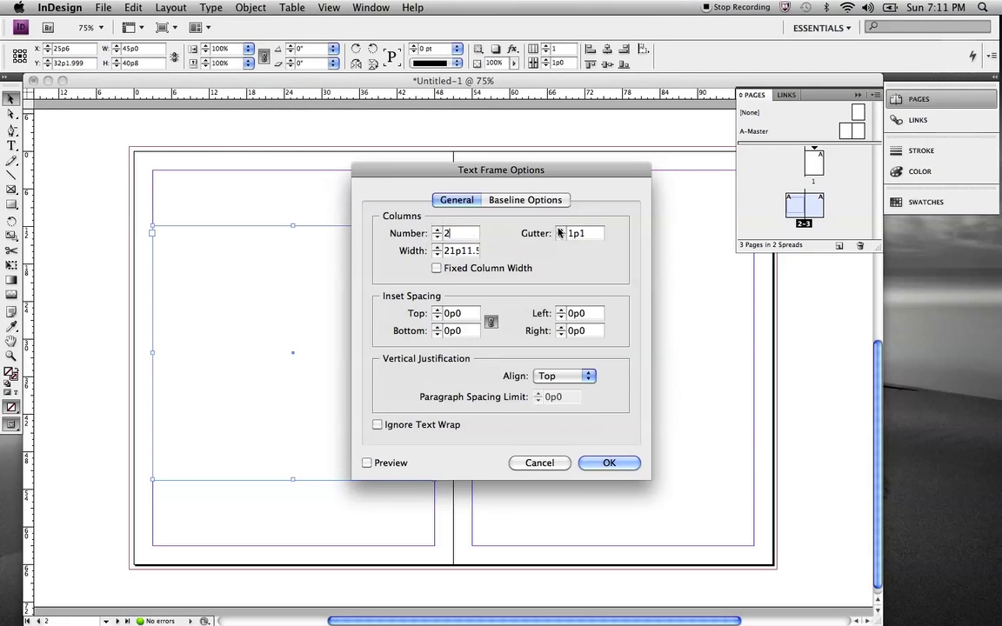
{"action": "left_click", "coordinate": [367, 463]}
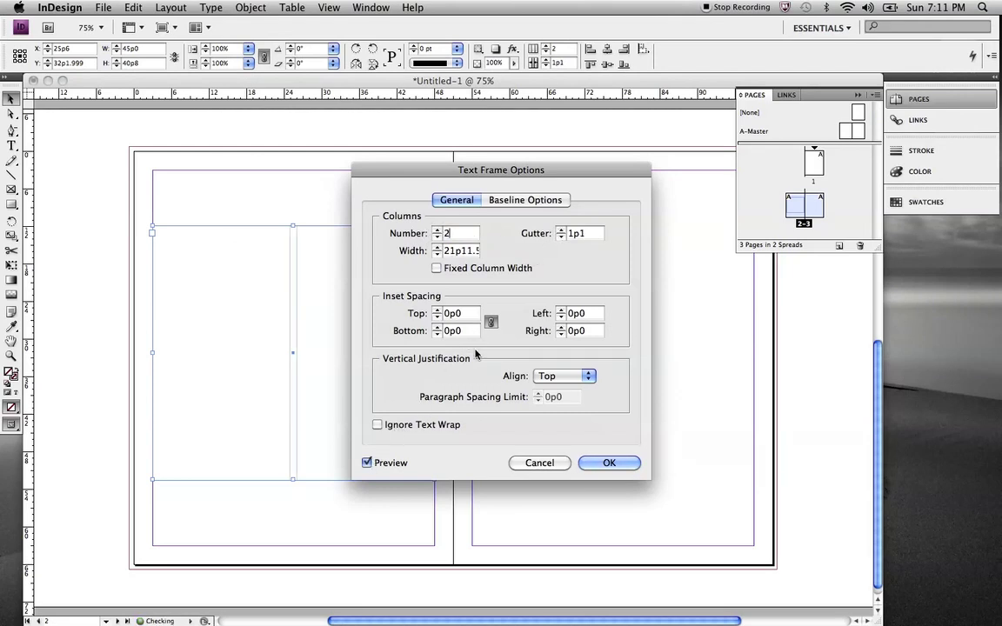
{"action": "left_click", "coordinate": [561, 231]}
{"action": "left_click", "coordinate": [561, 230]}
{"action": "left_click", "coordinate": [560, 230]}
{"action": "left_click", "coordinate": [561, 230]}
{"action": "left_click", "coordinate": [560, 230]}
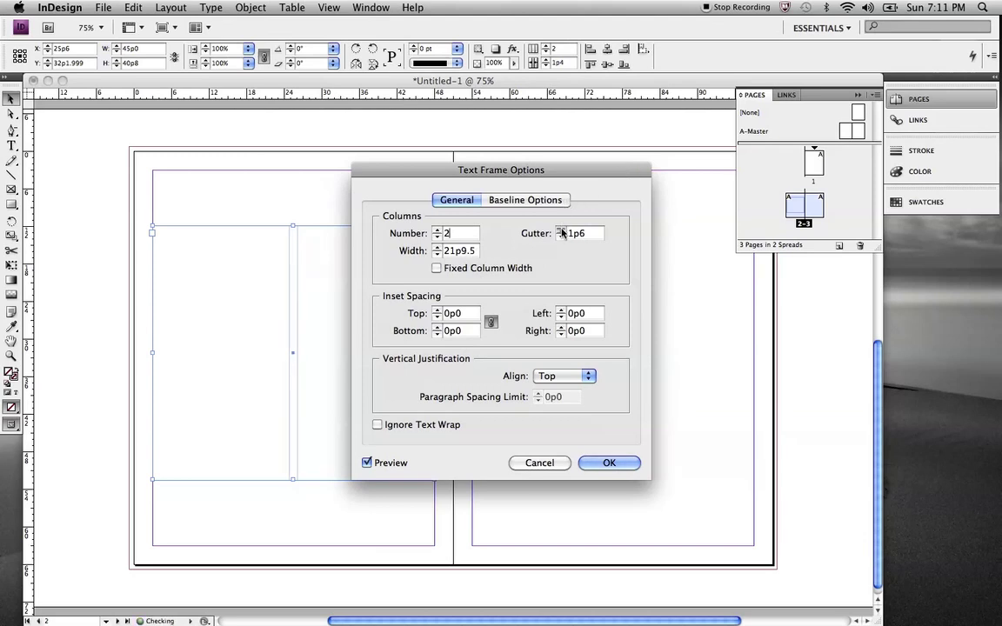
{"action": "left_click", "coordinate": [589, 462]}
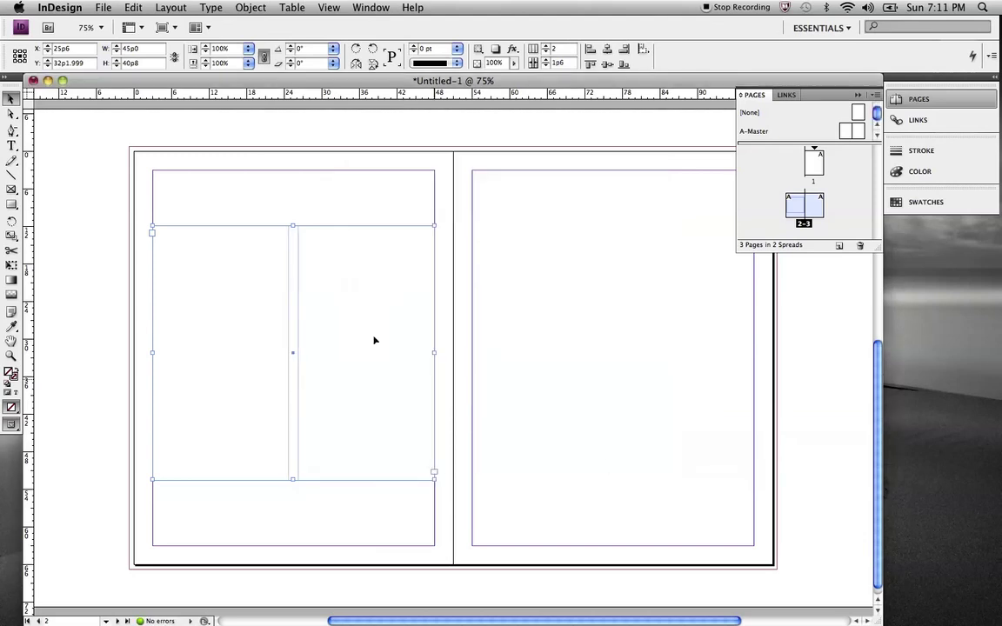
- Set both horizontal and vertical ruler units to Inches in Units & Increments preferences
{"action": "left_click", "coordinate": [74, 7]}
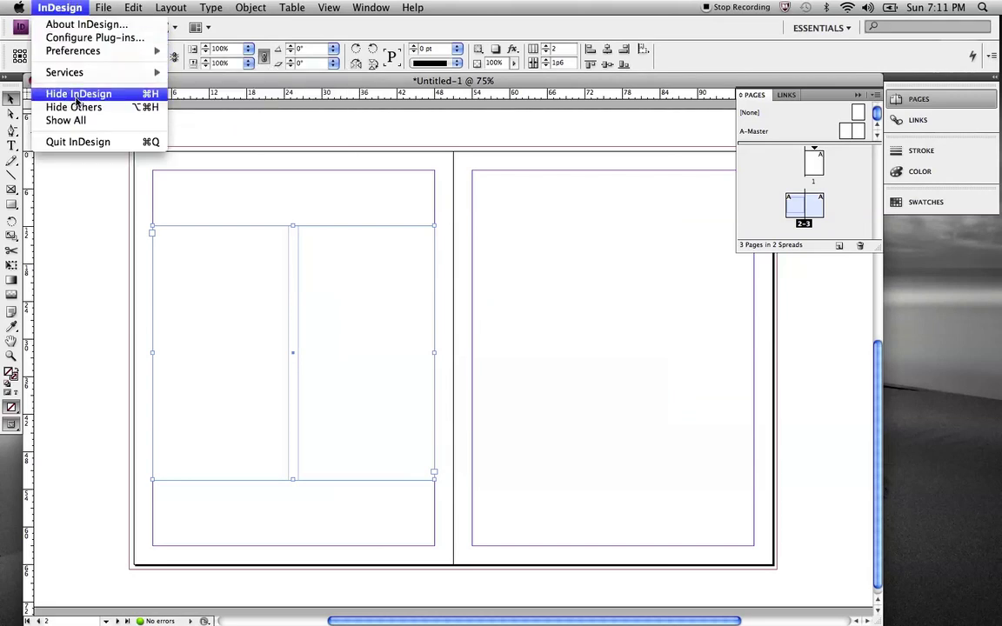
{"action": "mouse_move", "coordinate": [117, 55]}
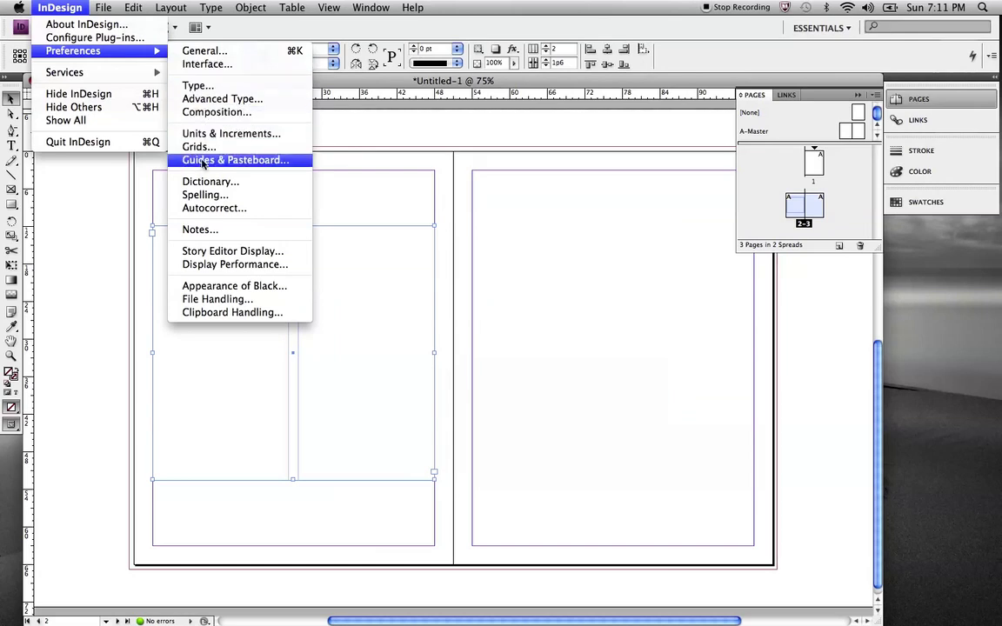
{"action": "left_click", "coordinate": [217, 133]}
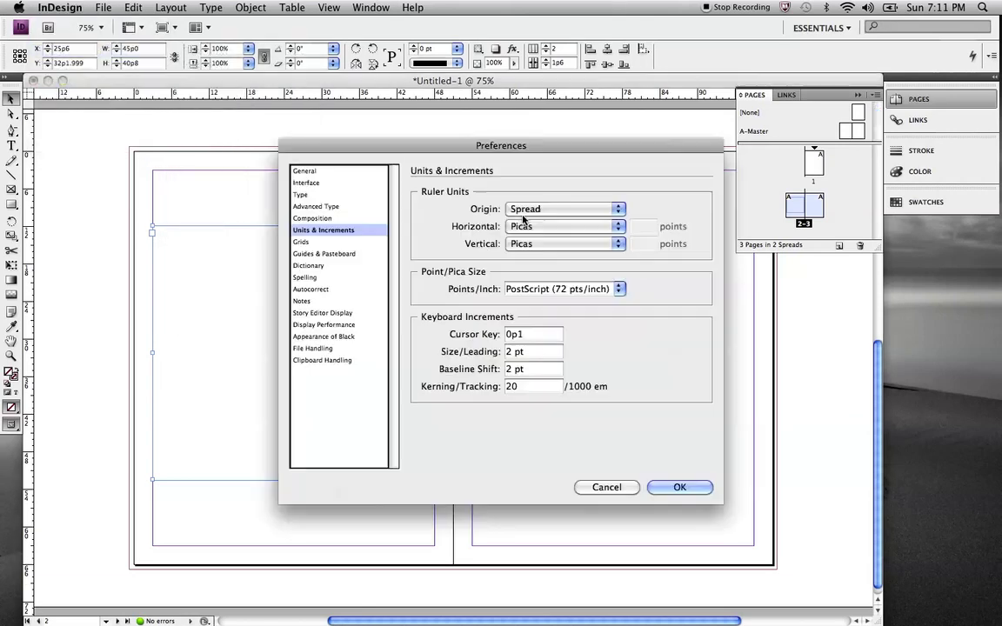
{"action": "left_click", "coordinate": [524, 228]}
{"action": "left_click", "coordinate": [524, 238]}
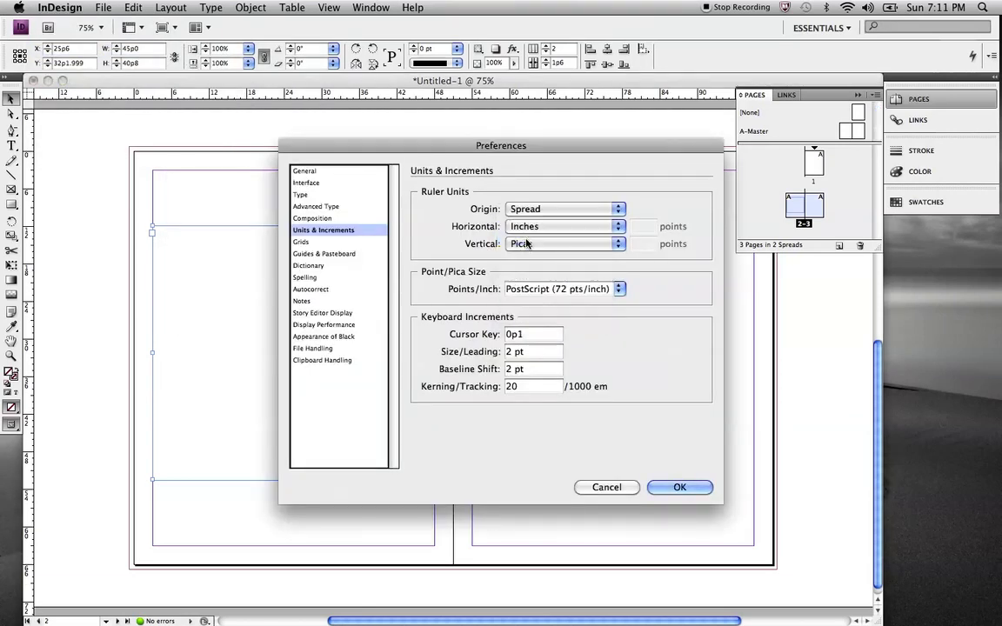
{"action": "left_click", "coordinate": [525, 244]}
{"action": "left_click", "coordinate": [525, 257]}
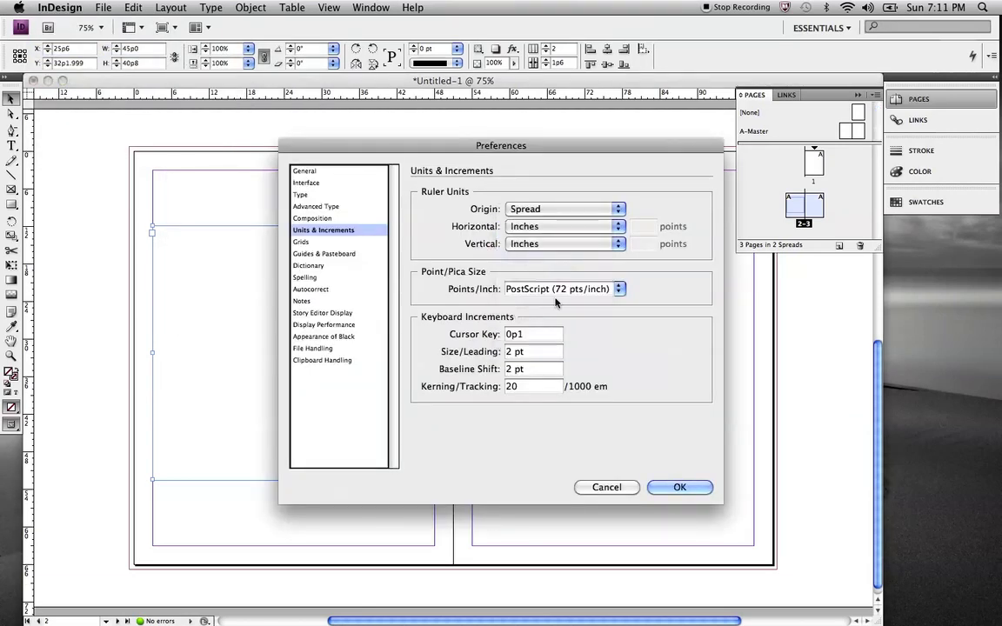
{"action": "left_click", "coordinate": [674, 487]}
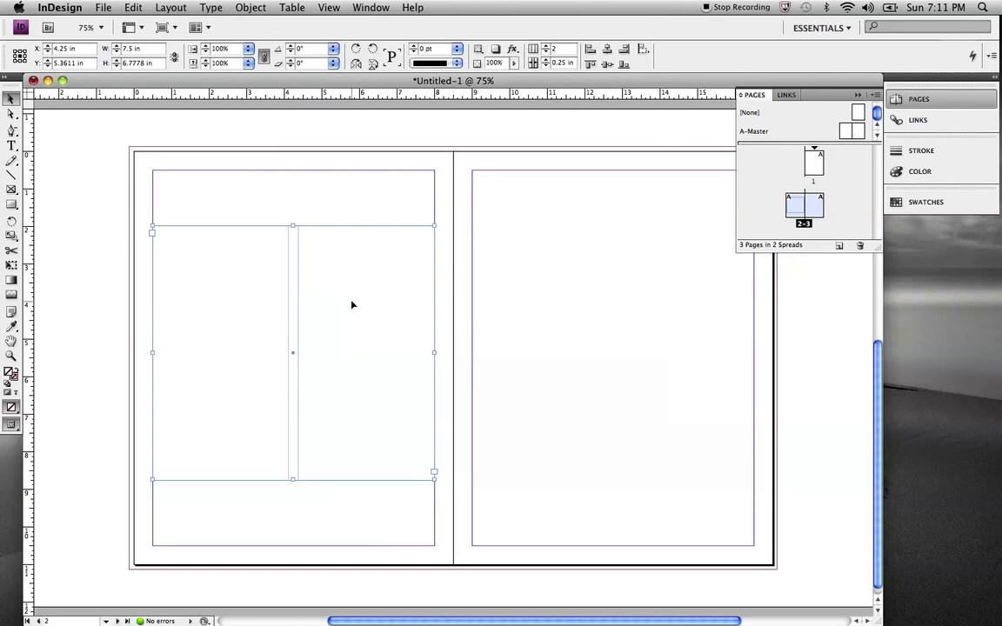
- Duplicate the two-column text frame onto the right page and check both frames
{"action": "left_click_drag", "start_coordinate": [317, 299], "coordinate": [626, 355]}
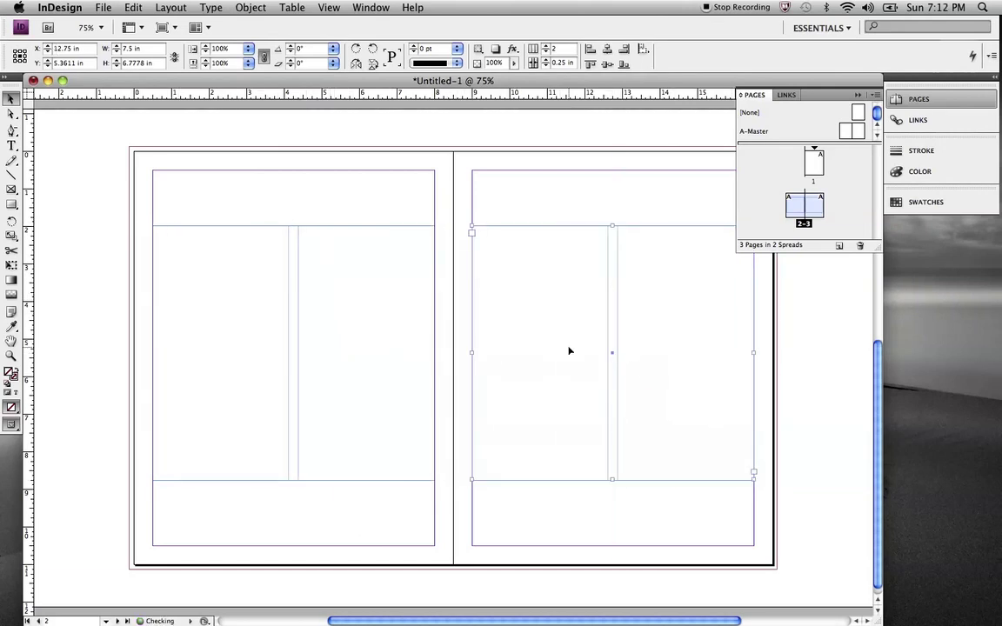
{"action": "left_click", "coordinate": [416, 472]}
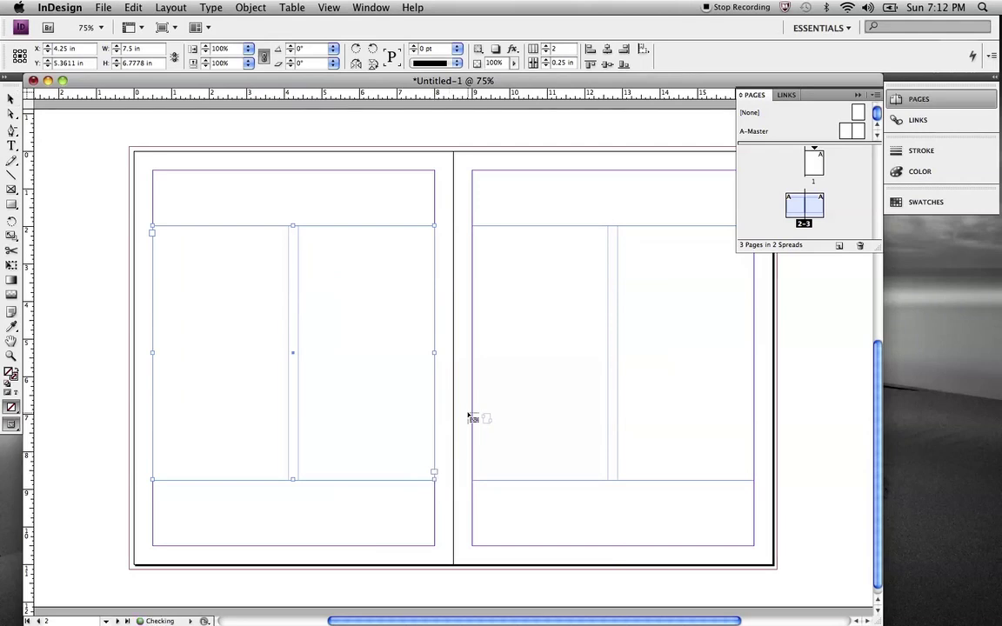
{"action": "left_click", "coordinate": [476, 233]}
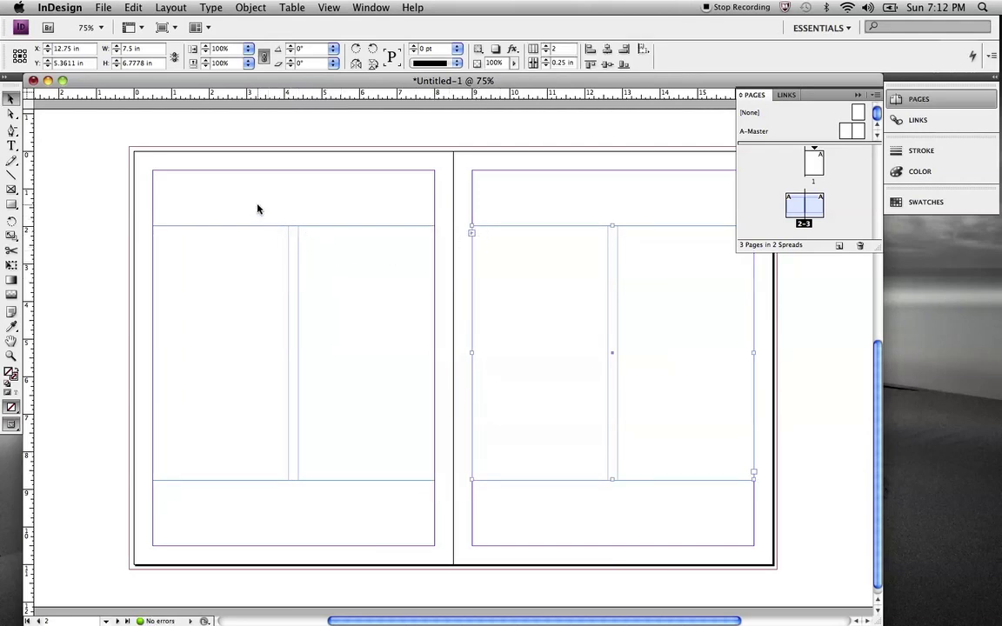
{"action": "left_click", "coordinate": [257, 266]}
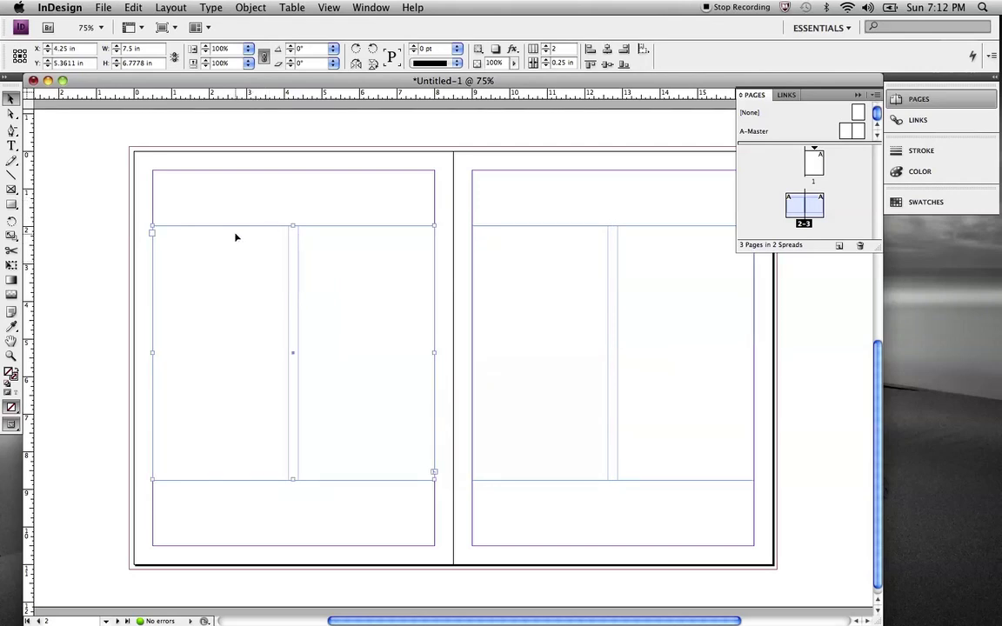
{"action": "left_click", "coordinate": [210, 7]}
- Fill the threaded frames with placeholder text and lengthen both frames downward
{"action": "mouse_move", "coordinate": [212, 30]}
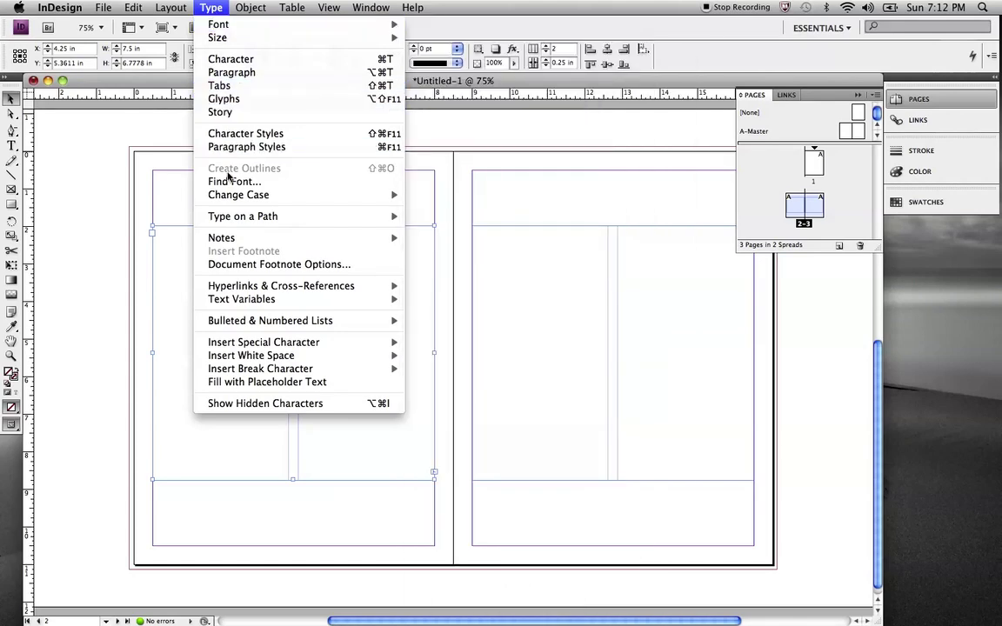
{"action": "left_click", "coordinate": [244, 383]}
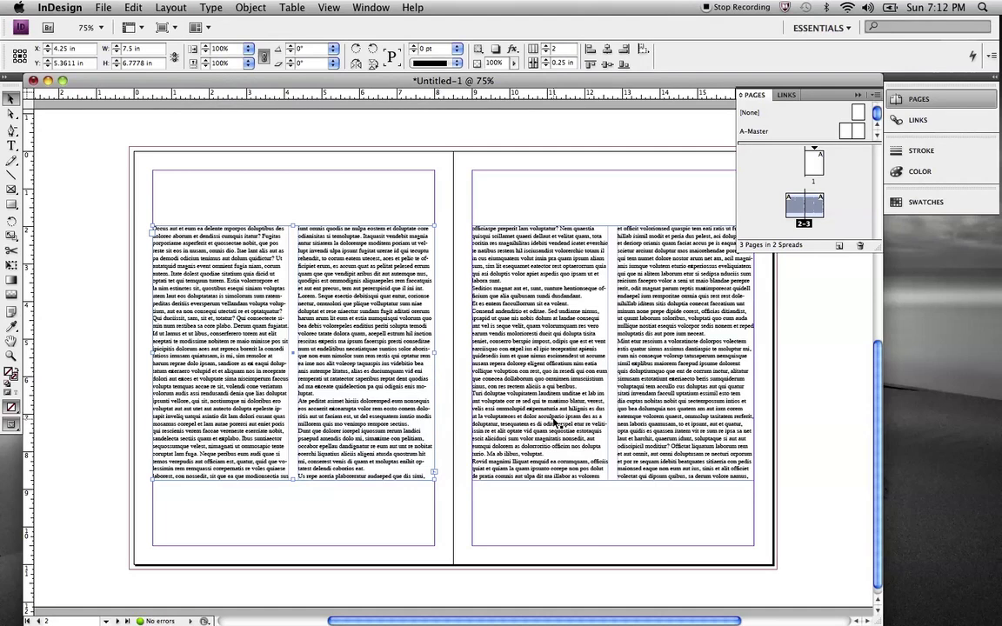
{"action": "left_click", "coordinate": [594, 463]}
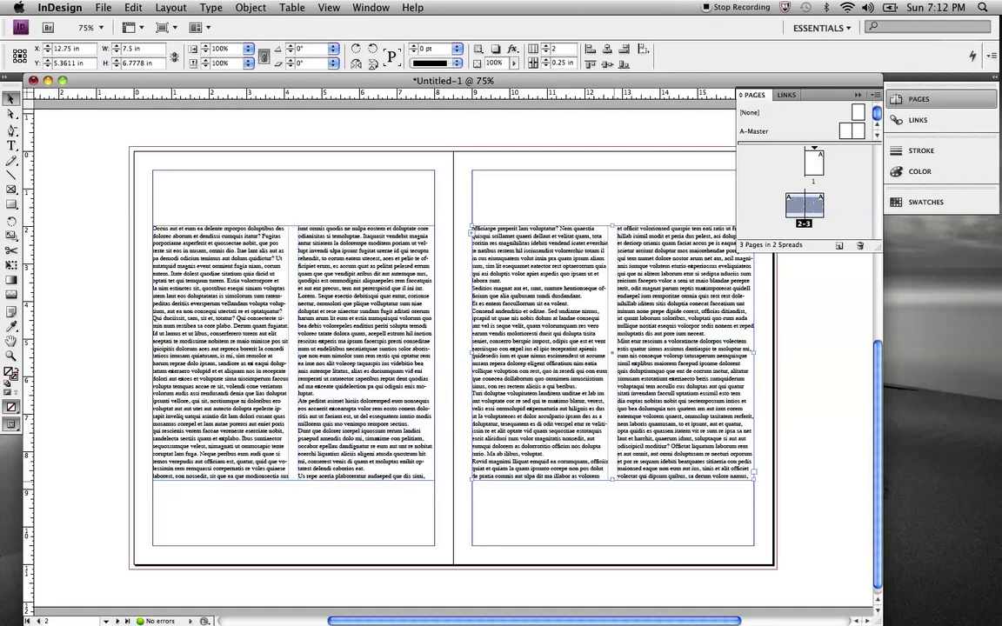
{"action": "left_click_drag", "start_coordinate": [612, 479], "coordinate": [613, 499]}
{"action": "left_click", "coordinate": [277, 480]}
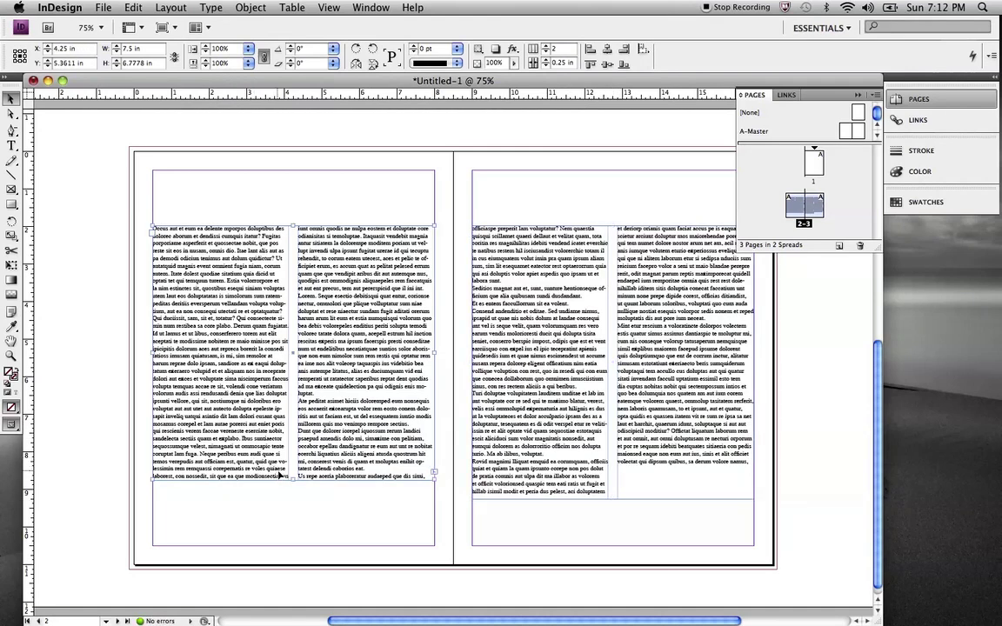
{"action": "left_click_drag", "start_coordinate": [291, 480], "coordinate": [293, 493]}
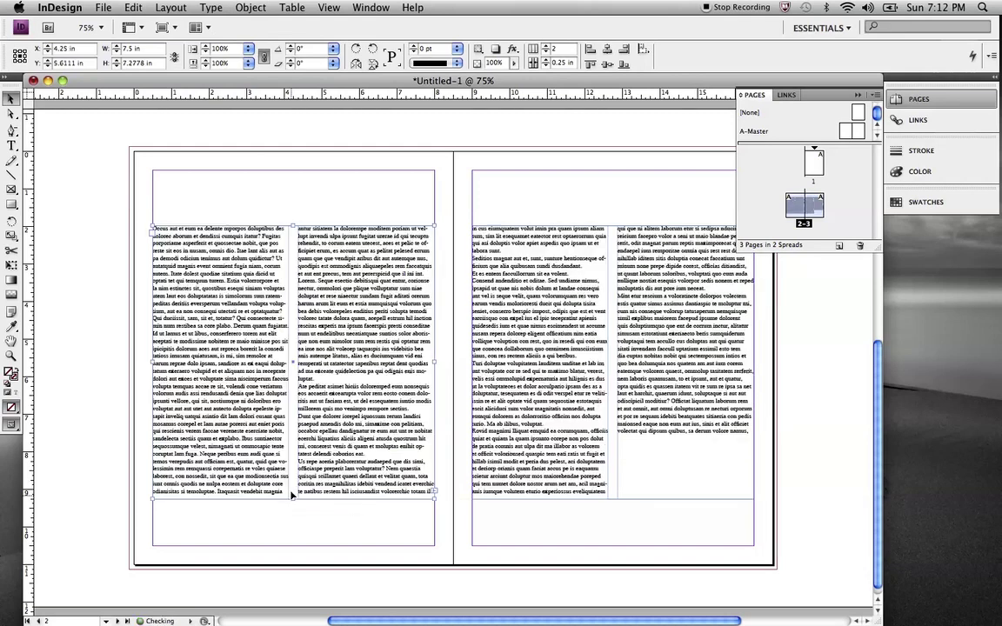
{"action": "double_click", "coordinate": [300, 421]}
- Set all the placeholder text to 11 pt Times with 13.2 pt leading
{"action": "key", "text": "super+a"}
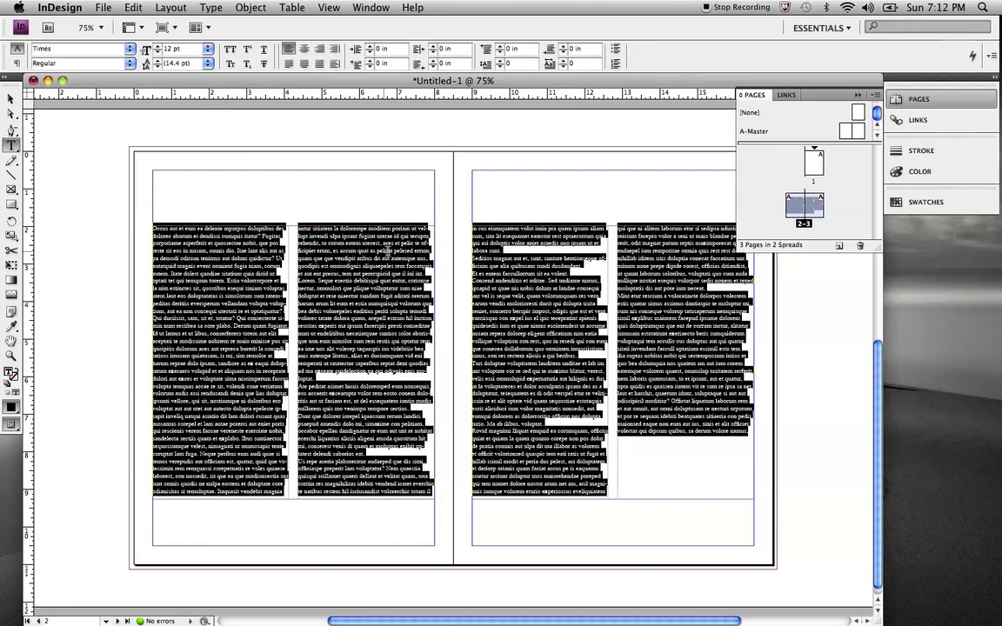
{"action": "left_click", "coordinate": [171, 49]}
{"action": "left_click", "coordinate": [158, 53]}
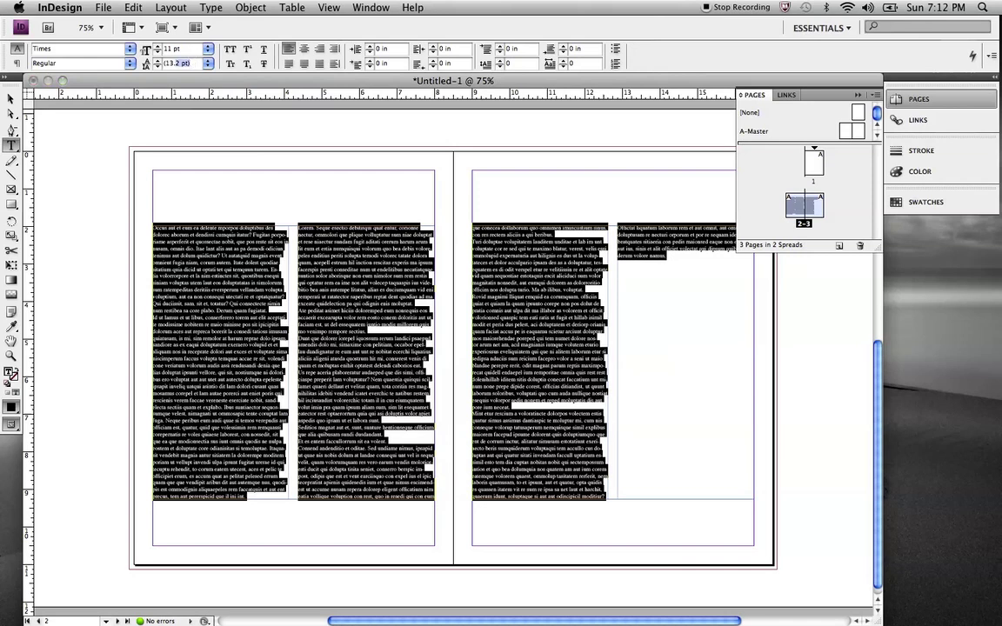
{"action": "triple_click", "coordinate": [175, 63]}
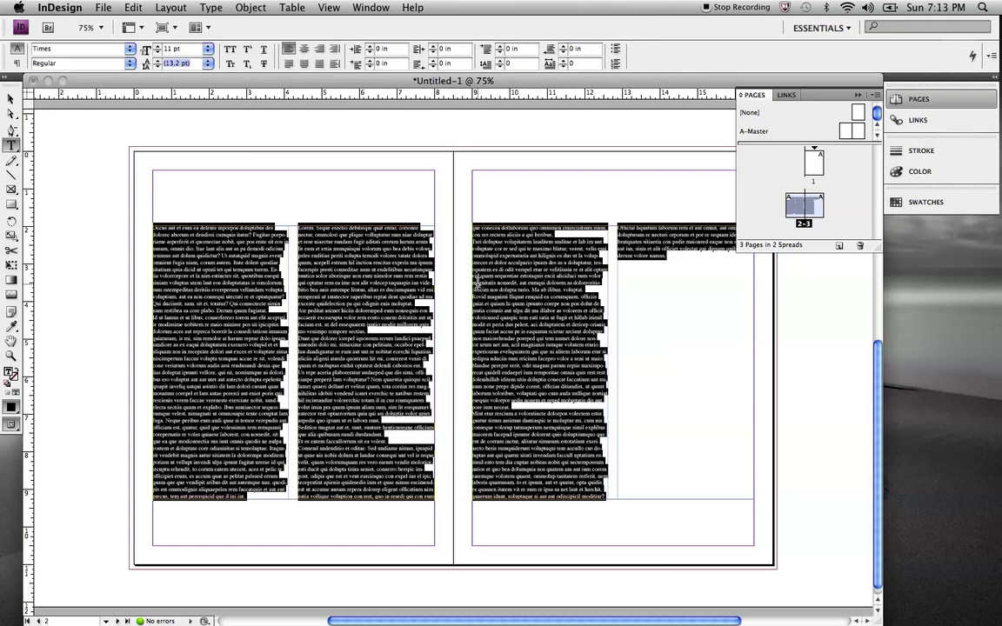
{"action": "key", "text": "Escape"}
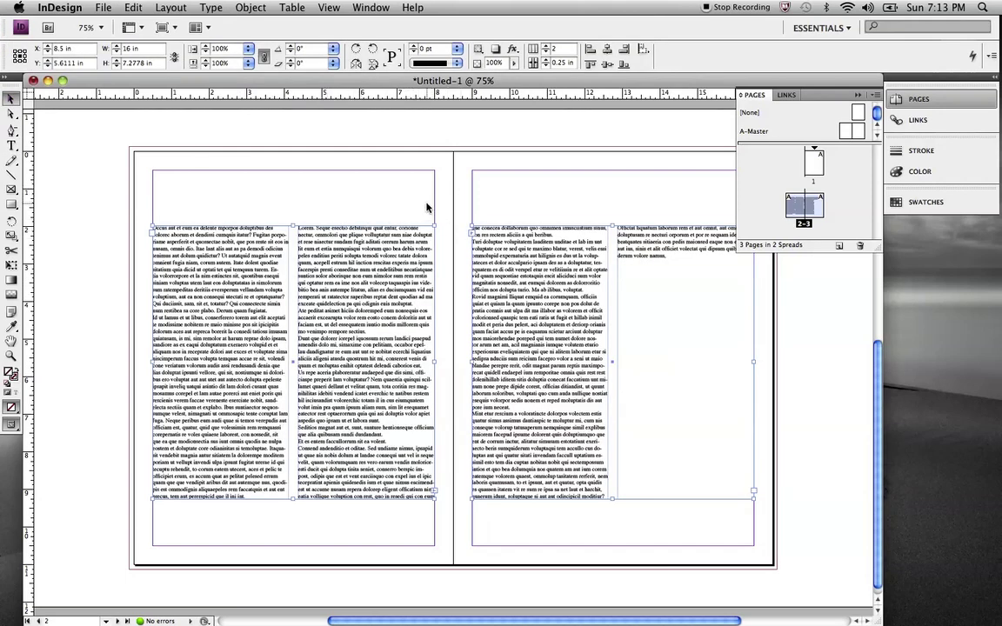
- Draw a graphic frame about 6.17 by 2.5 in straddling the spread's centre
{"action": "left_click", "coordinate": [10, 189]}
{"action": "left_click_drag", "start_coordinate": [302, 189], "coordinate": [529, 272]}
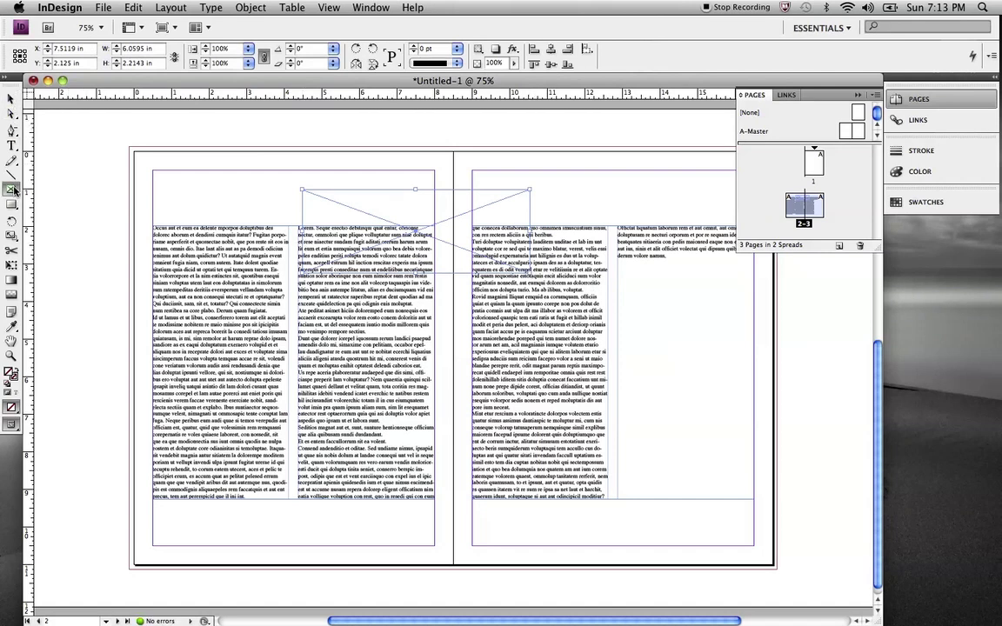
{"action": "left_click", "coordinate": [11, 99]}
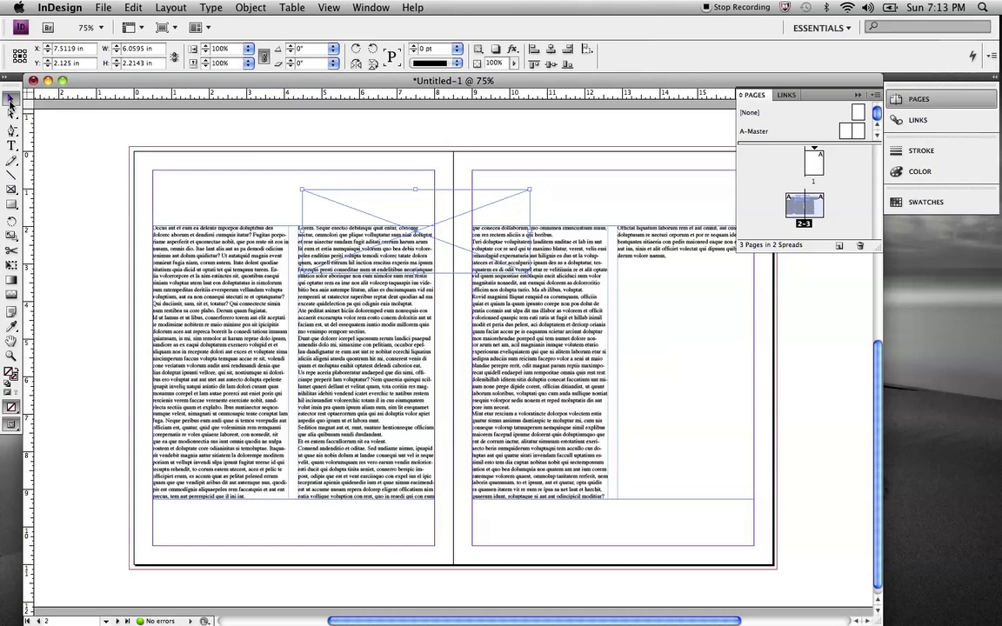
{"action": "left_click_drag", "start_coordinate": [302, 189], "coordinate": [297, 179]}
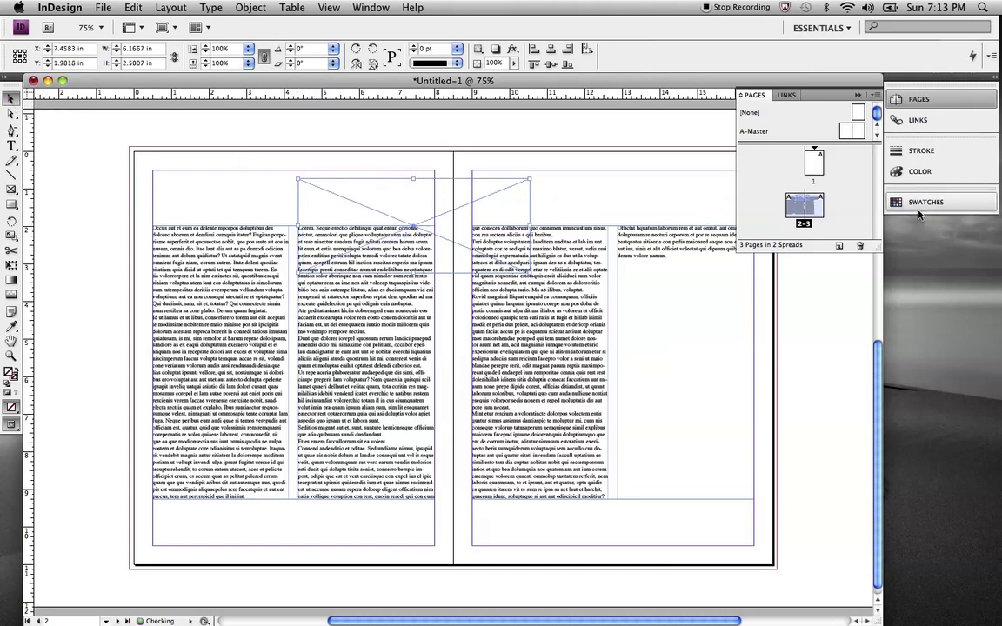
- Show the Text Wrap panel and wrap text around the graphic frame's bounding box
{"action": "left_click", "coordinate": [358, 7]}
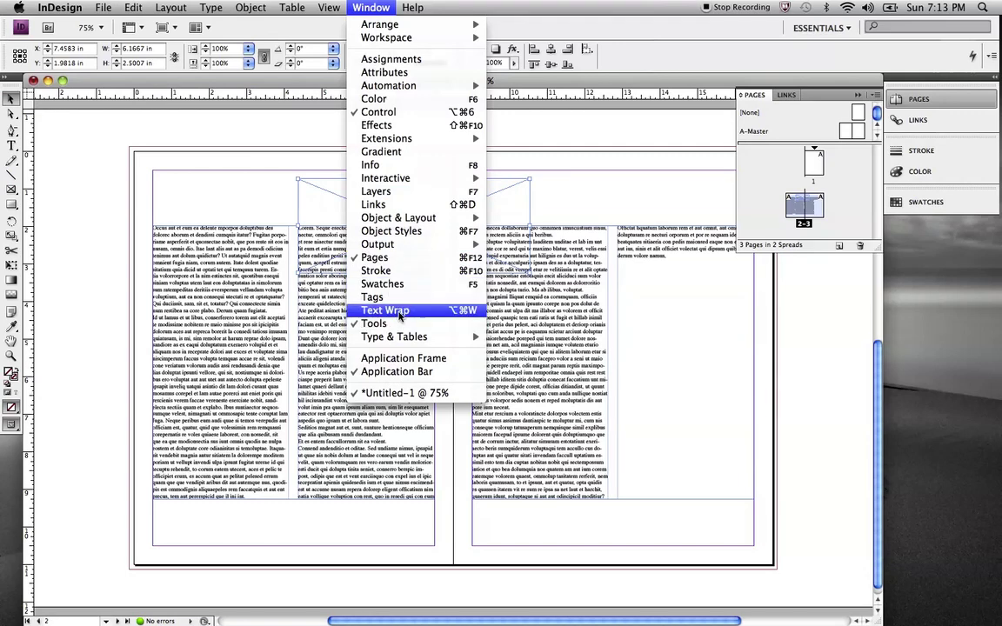
{"action": "left_click", "coordinate": [400, 313]}
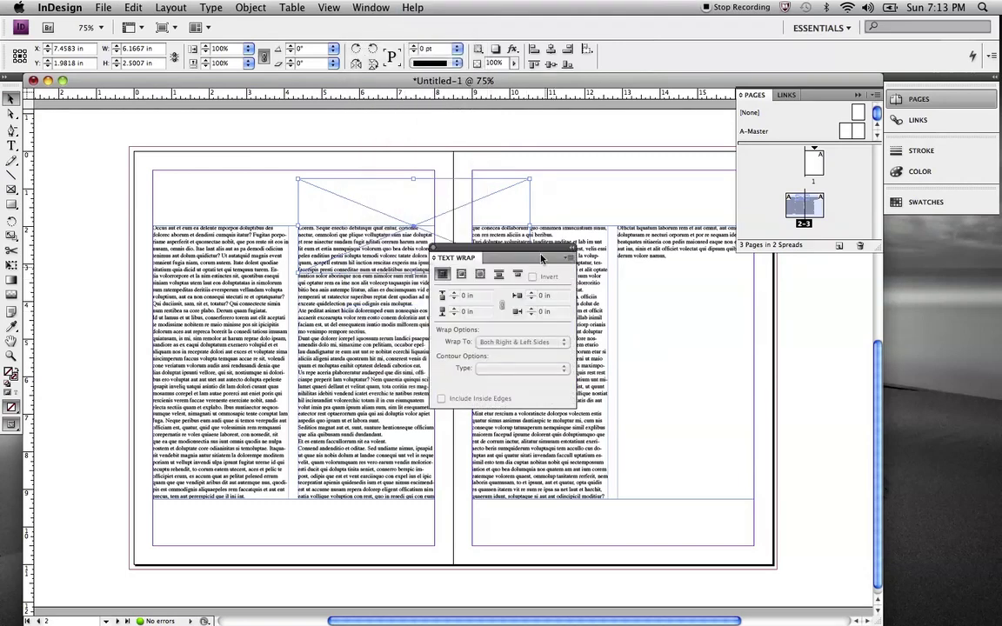
{"action": "left_click_drag", "start_coordinate": [529, 253], "coordinate": [632, 177]}
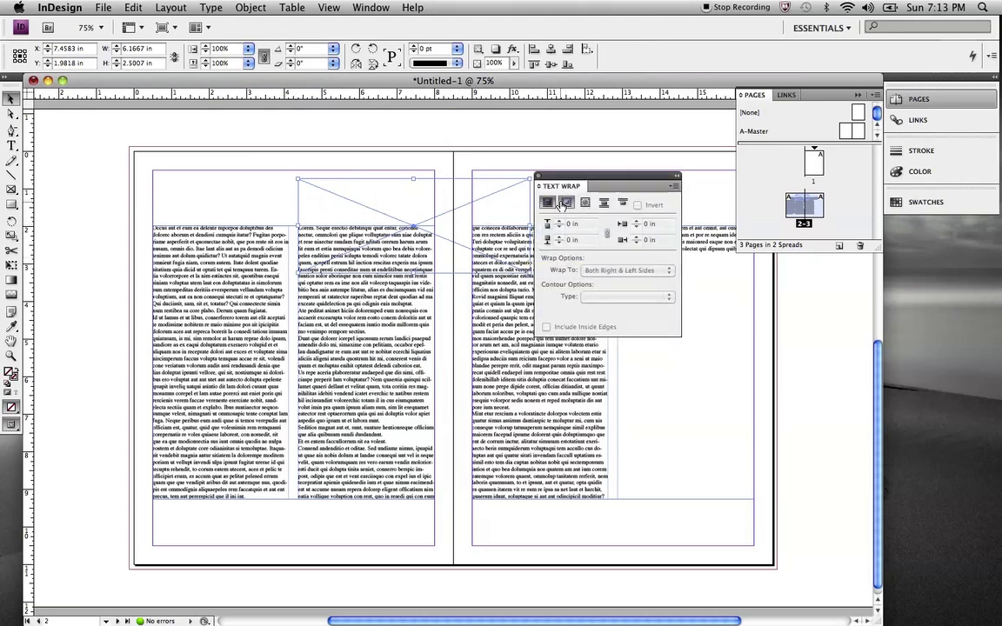
{"action": "left_click", "coordinate": [565, 203]}
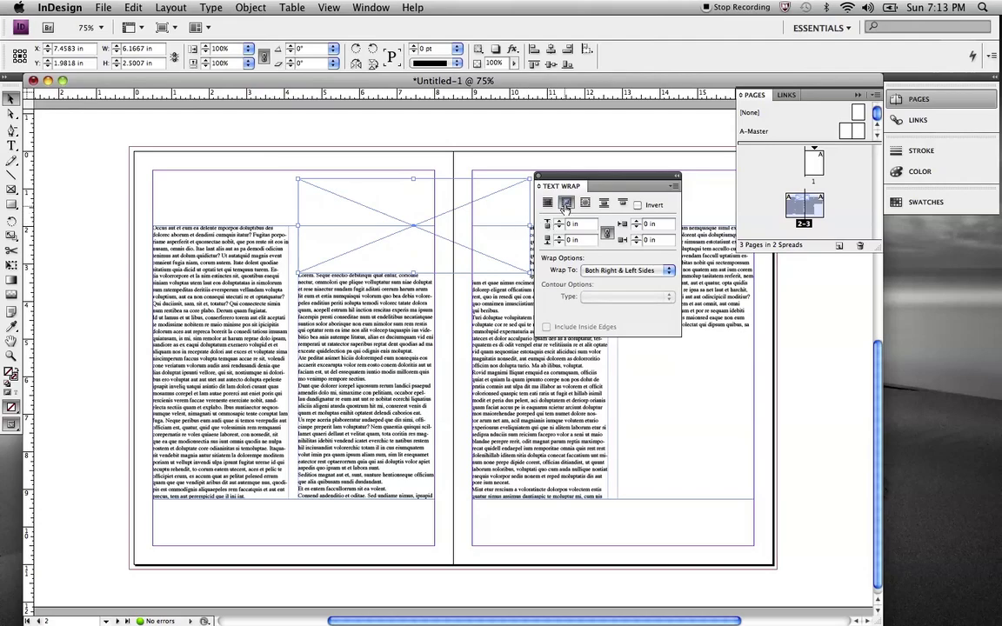
- Zoom in on the frame and set the bounding-box wrap offset to 0.1875 in on all sides
{"action": "key", "text": "super+equal"}
{"action": "key", "text": "super+equal"}
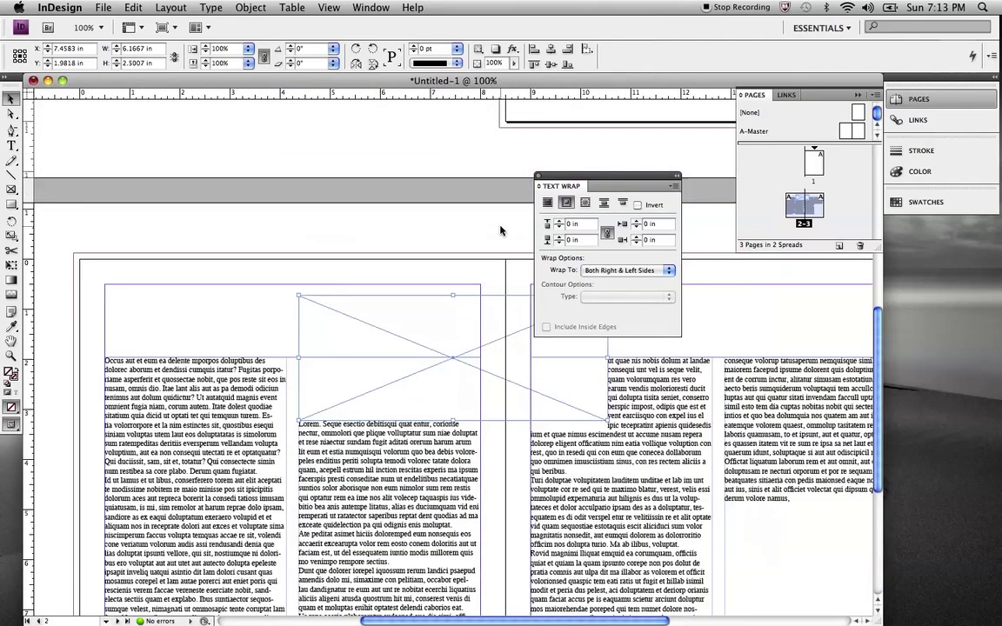
{"action": "key", "text": "super+equal"}
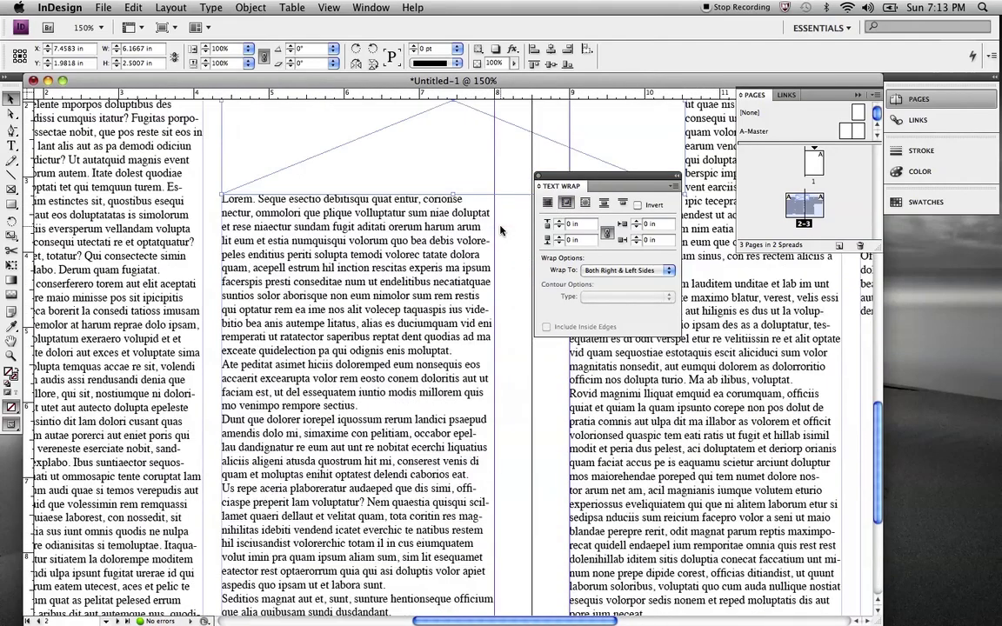
{"action": "scroll", "coordinate": [418, 200], "scroll_direction": "up", "scroll_amount": 2}
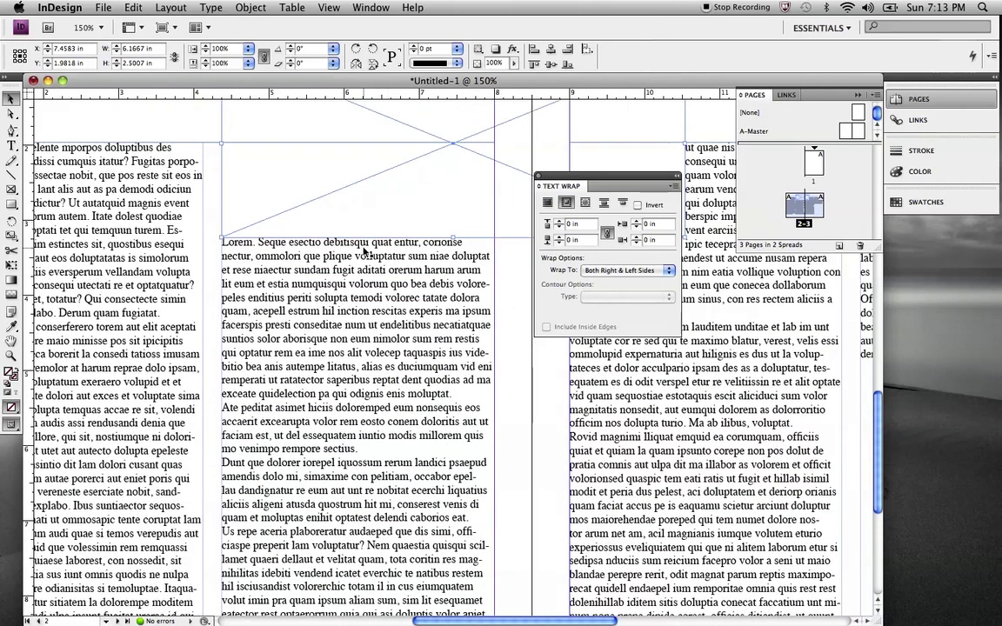
{"action": "left_click", "coordinate": [547, 202]}
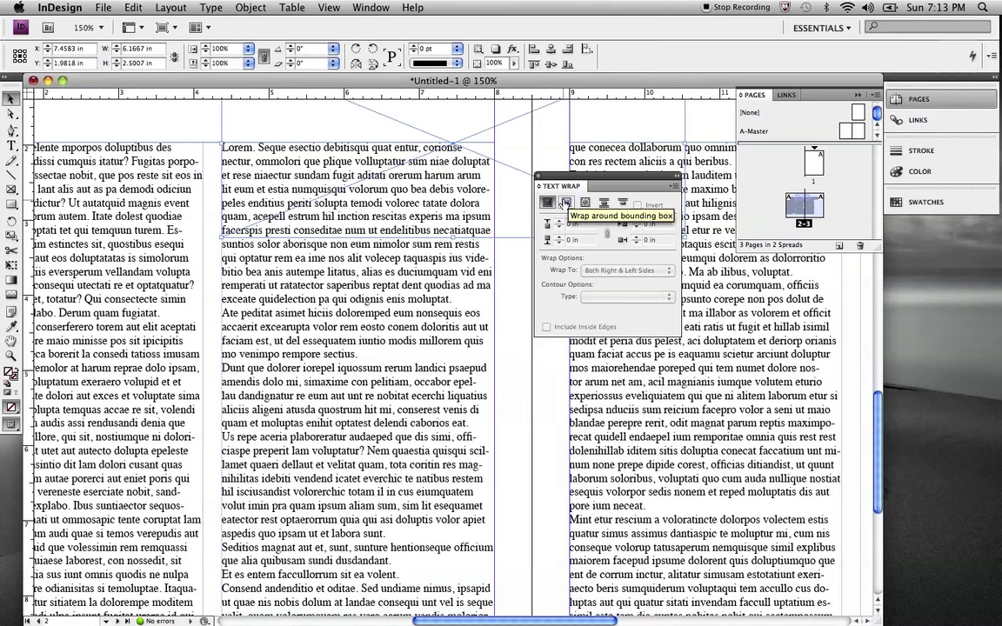
{"action": "left_click", "coordinate": [565, 203]}
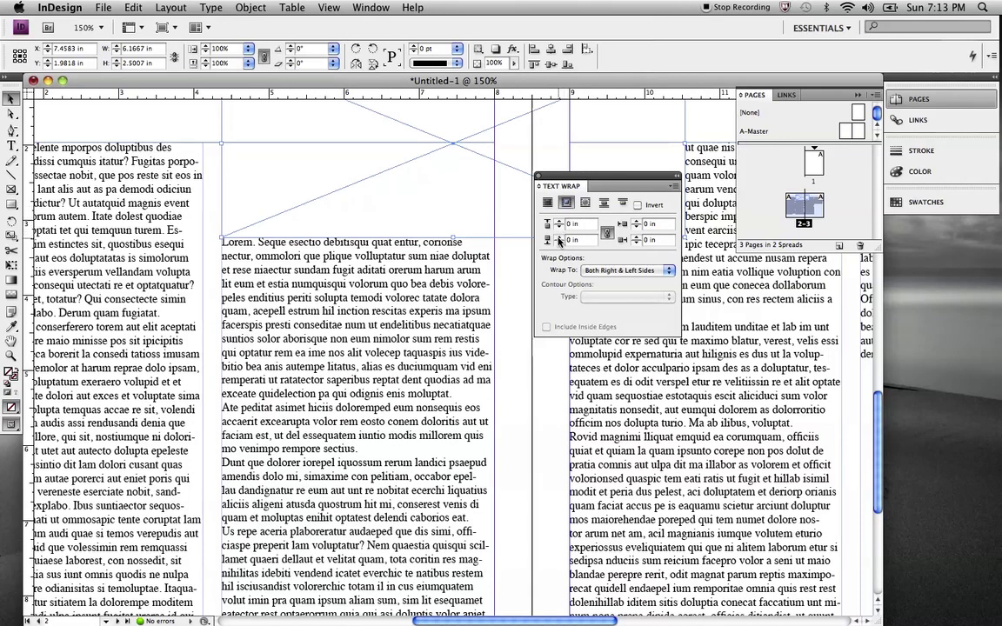
{"action": "left_click", "coordinate": [558, 239]}
{"action": "left_click", "coordinate": [558, 235]}
{"action": "left_click", "coordinate": [558, 236]}
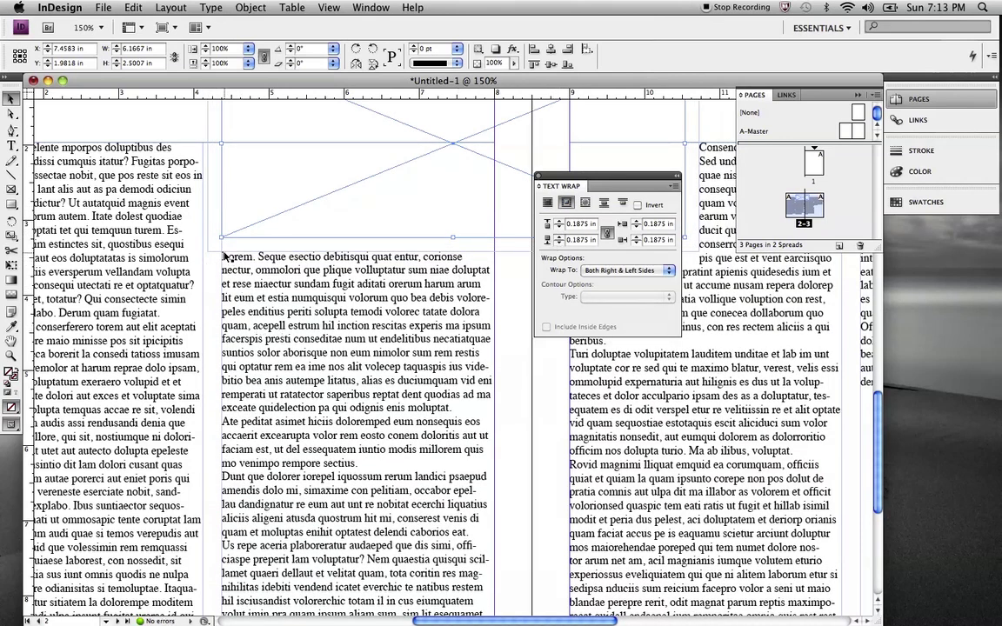
- Place a horizontal guide at about 3.49 in and nudge the graphic frame up three steps
{"action": "left_click_drag", "start_coordinate": [178, 90], "coordinate": [261, 142]}
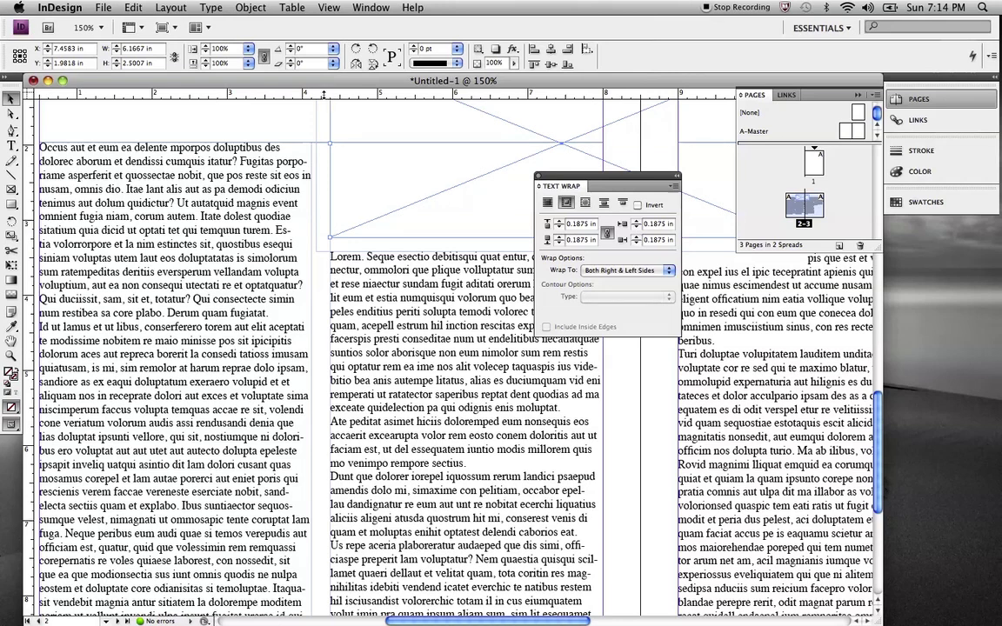
{"action": "left_click_drag", "start_coordinate": [323, 93], "coordinate": [314, 266]}
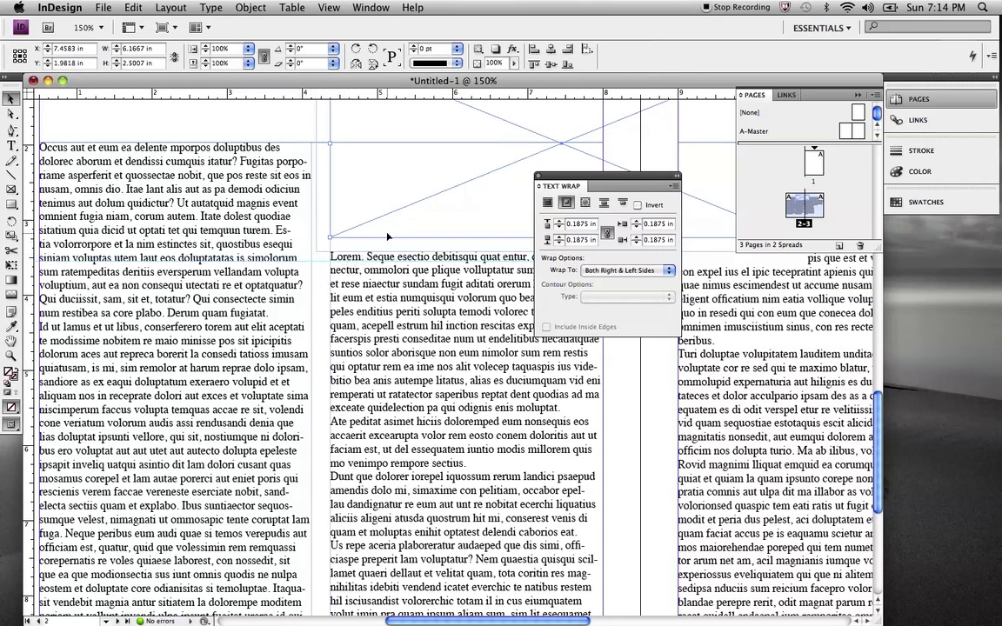
{"action": "key", "text": "Up"}
{"action": "key", "text": "Up"}
{"action": "key", "text": "Up"}
{"action": "key", "text": "Up"}
{"action": "key", "text": "Up"}
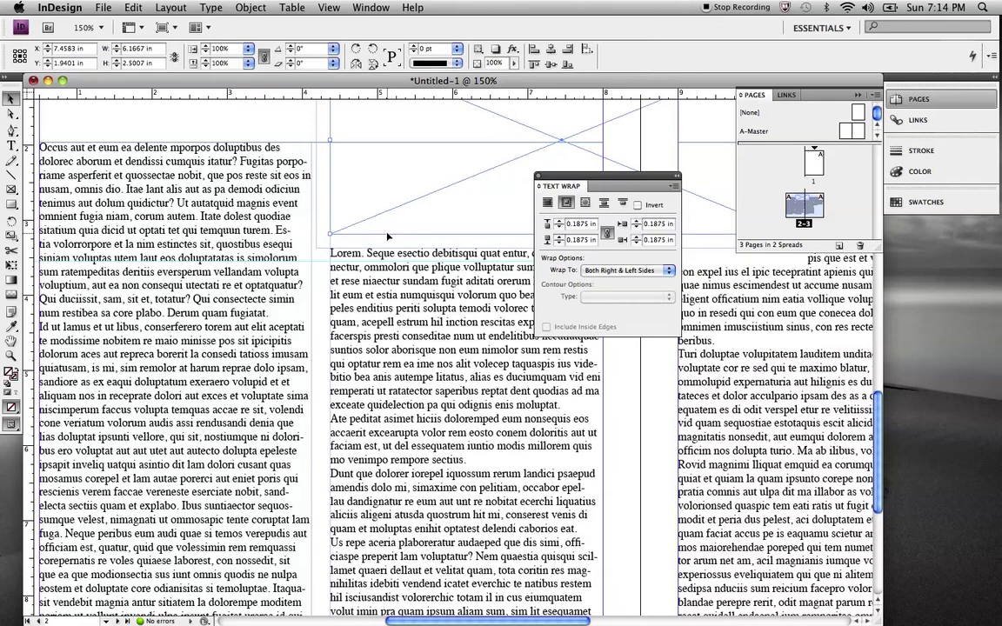
{"action": "key", "text": "Up"}
{"action": "key", "text": "Up"}
{"action": "key", "text": "Up"}
{"action": "key", "text": "Up"}
{"action": "key", "text": "Up"}
{"action": "key", "text": "Up"}
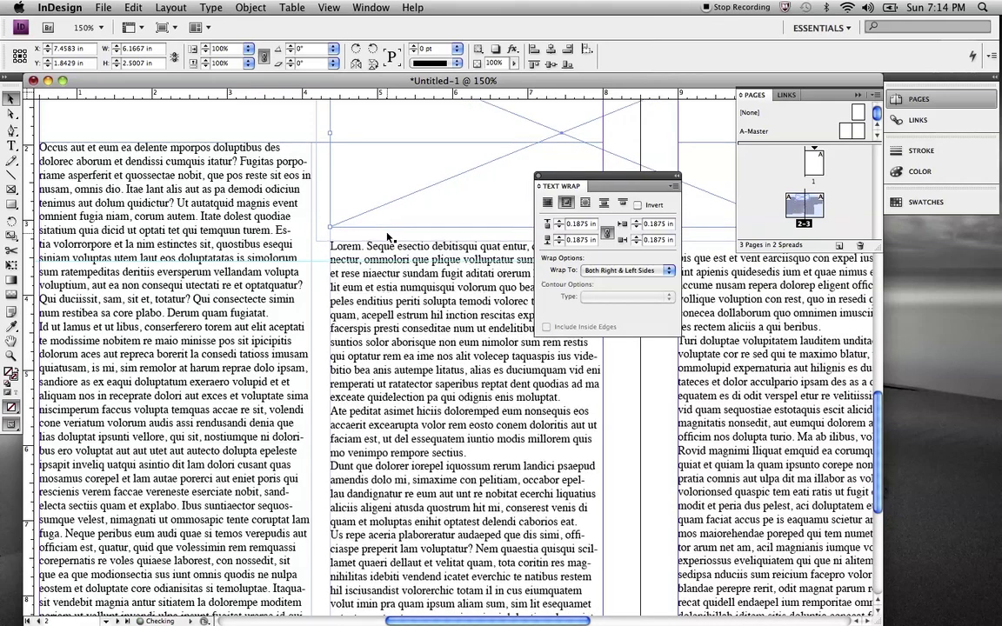
{"action": "key", "text": "Up"}
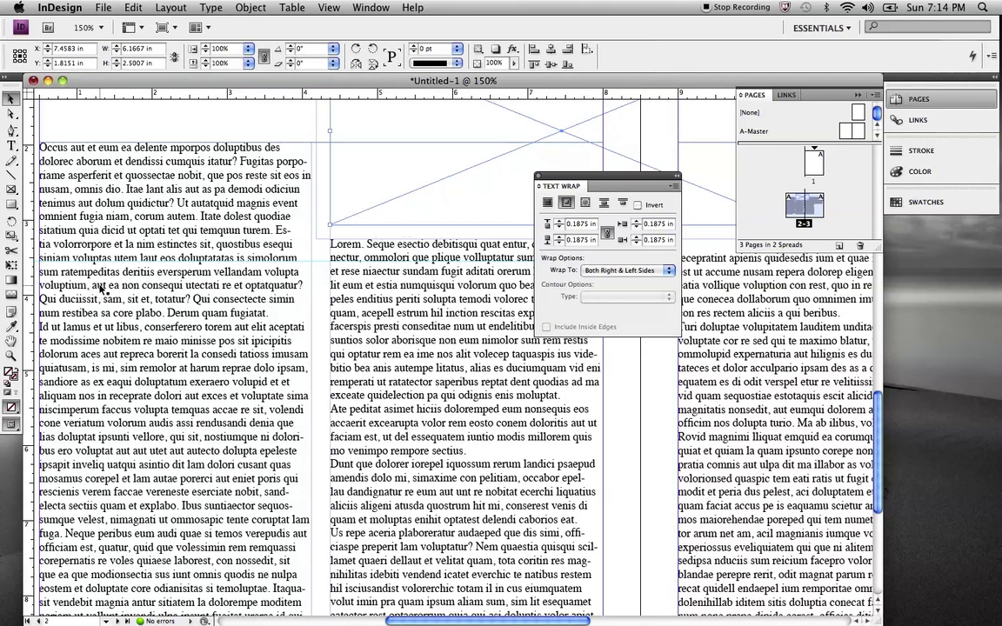
- Check the left column's opening lines, then shift the graphic frame slightly down
{"action": "left_click", "coordinate": [159, 279]}
{"action": "double_click", "coordinate": [150, 157]}
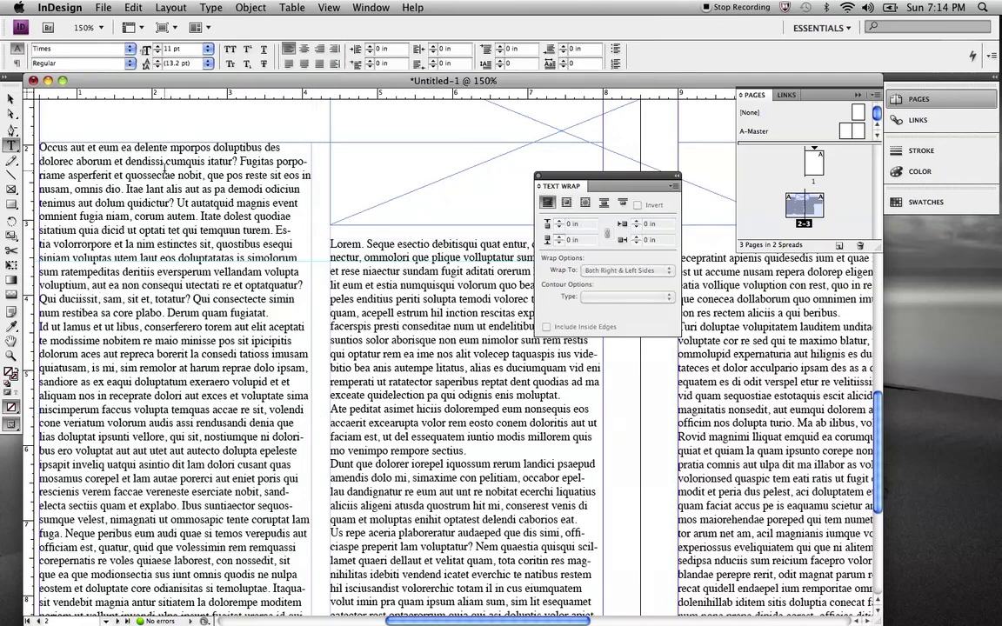
{"action": "left_click_drag", "start_coordinate": [151, 155], "coordinate": [159, 100]}
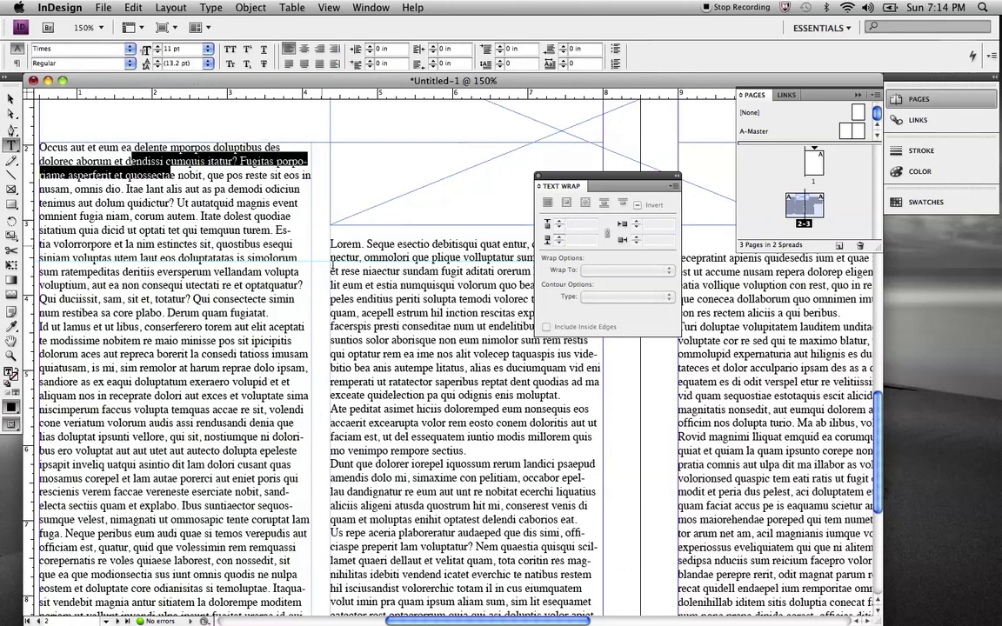
{"action": "left_click", "coordinate": [11, 98]}
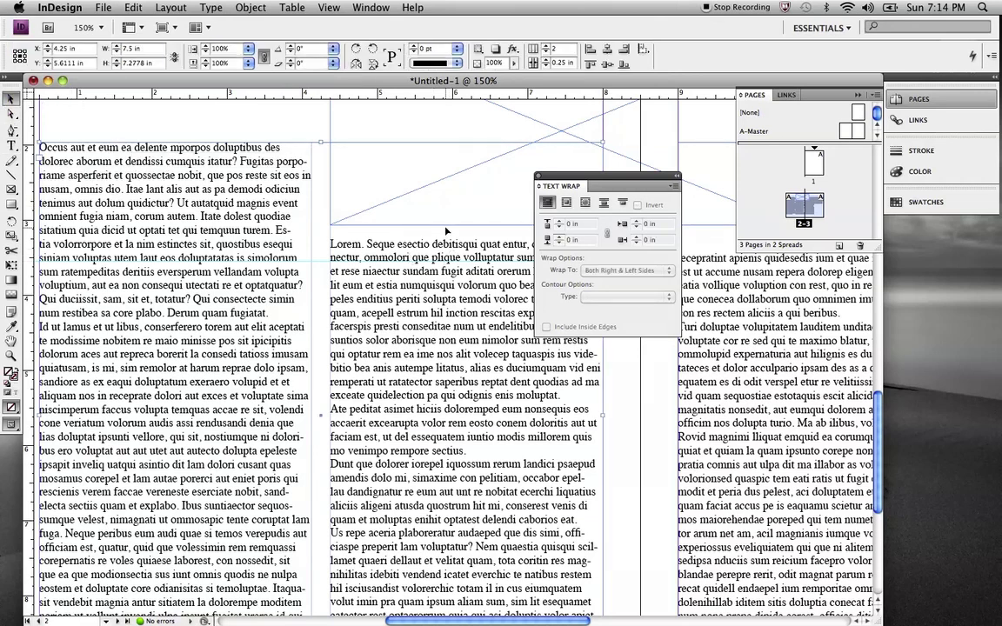
{"action": "left_click_drag", "start_coordinate": [446, 231], "coordinate": [434, 236]}
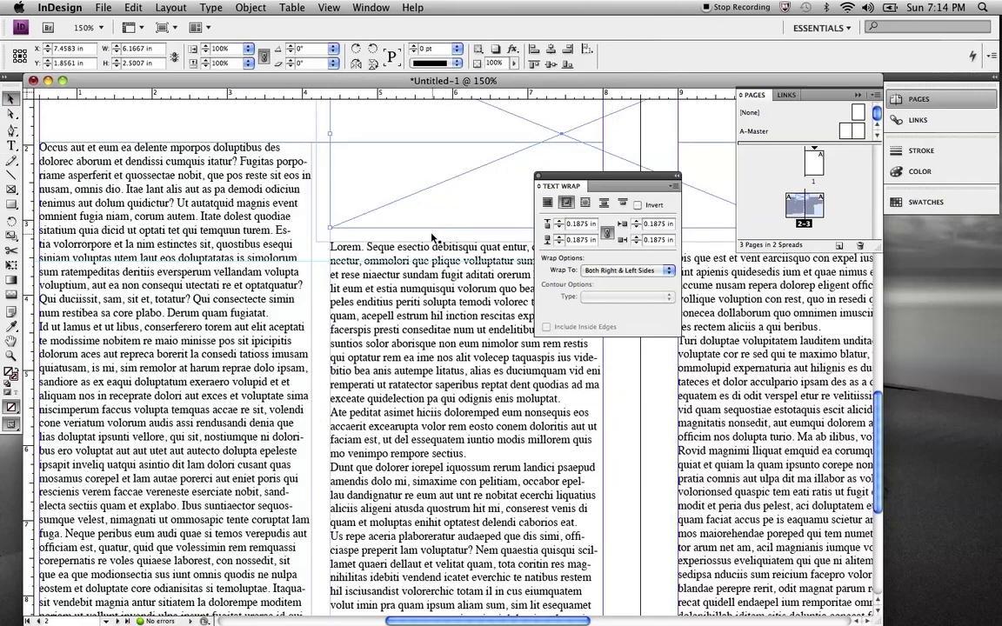
{"action": "double_click", "coordinate": [360, 260]}
- Set the baseline grid increment to 13.2 pt in the Grids preferences
{"action": "left_click", "coordinate": [62, 7]}
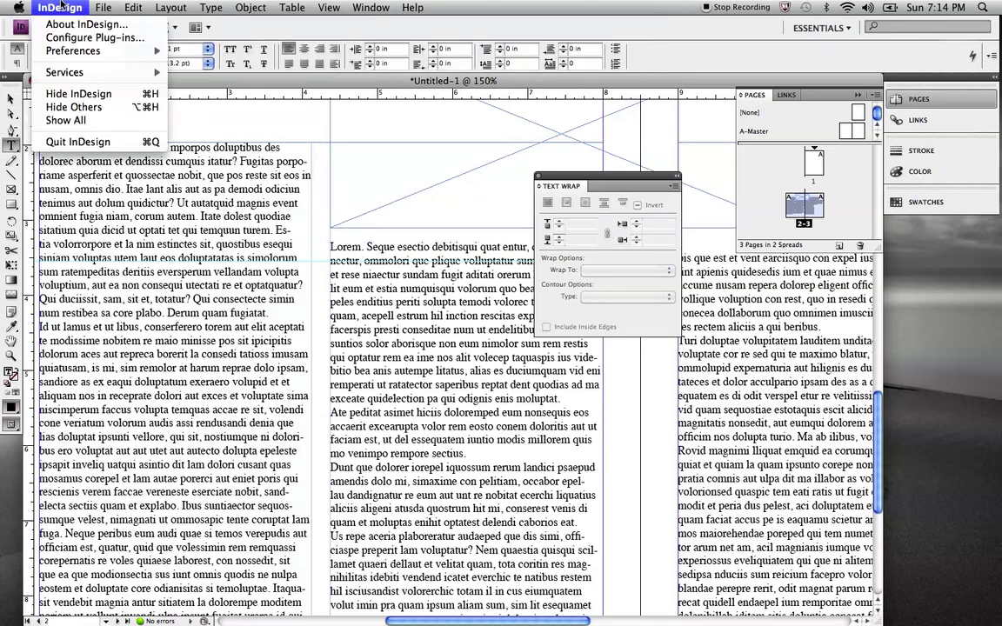
{"action": "mouse_move", "coordinate": [109, 54]}
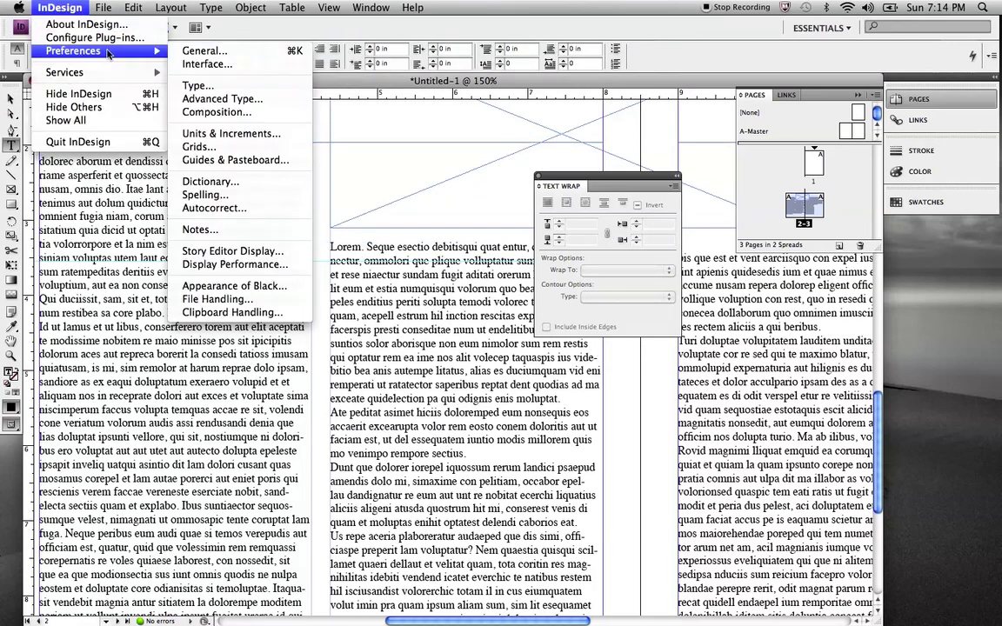
{"action": "left_click", "coordinate": [210, 148]}
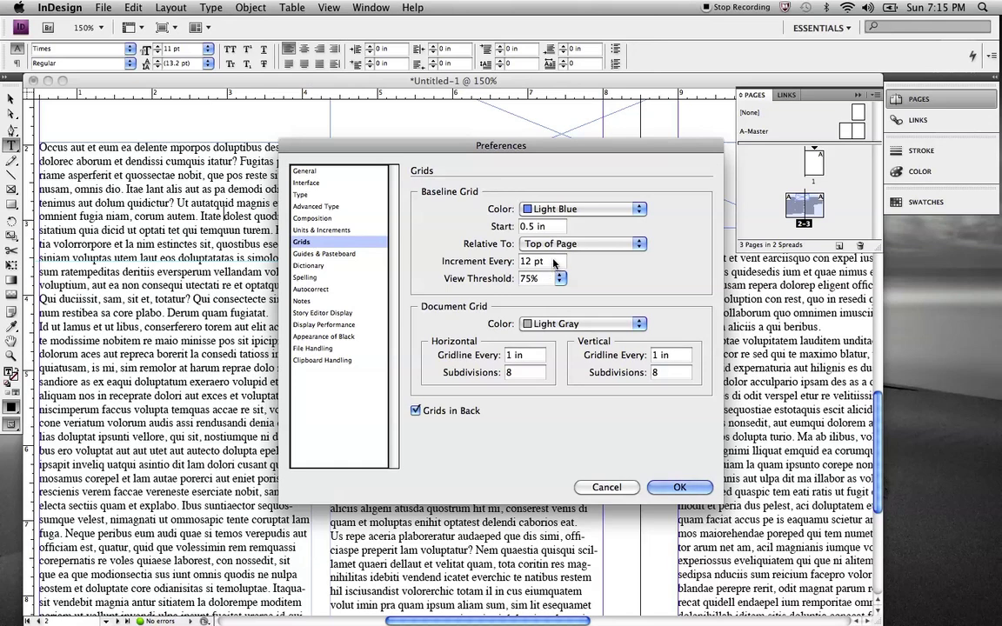
{"action": "left_click_drag", "start_coordinate": [553, 262], "coordinate": [502, 240]}
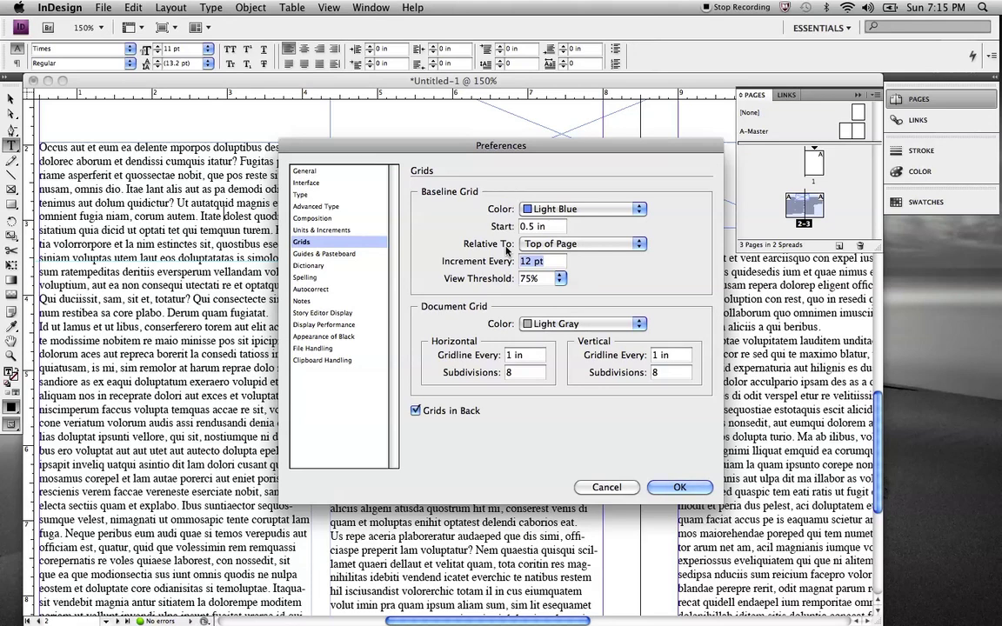
{"action": "type", "text": "13.2 pt"}
{"action": "key", "text": "Tab"}
{"action": "left_click", "coordinate": [675, 488]}
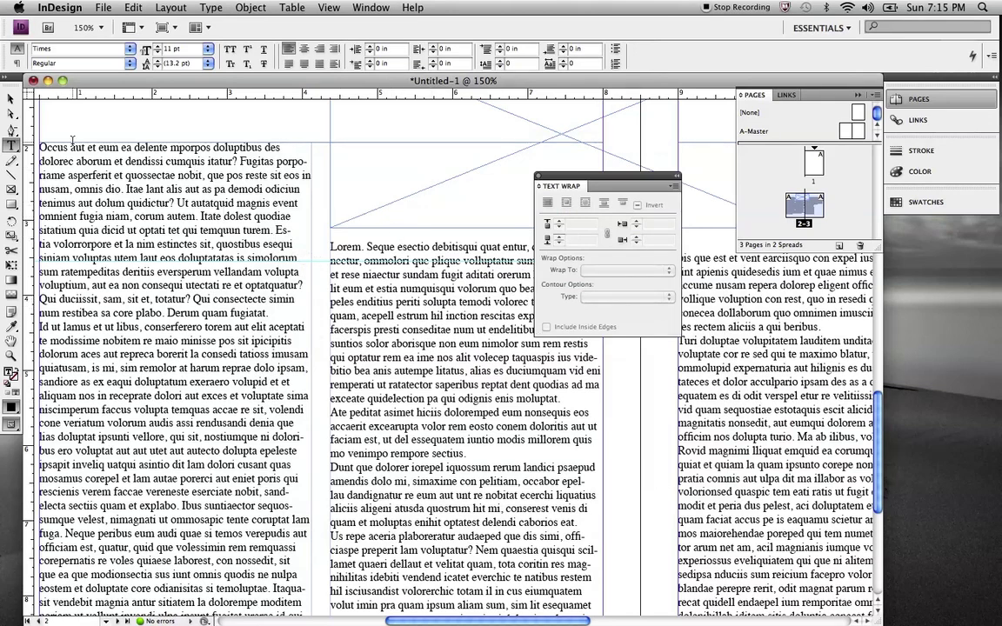
- Select the entire threaded story and turn on Align to Baseline Grid in the Paragraph panel
{"action": "left_click", "coordinate": [93, 173]}
{"action": "key", "text": "super+a"}
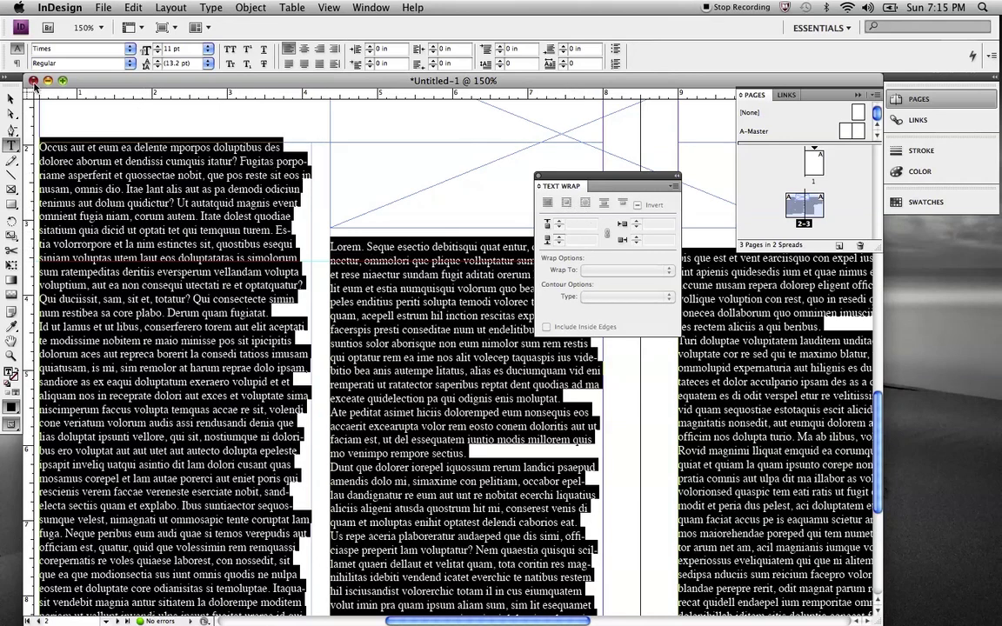
{"action": "left_click", "coordinate": [17, 64]}
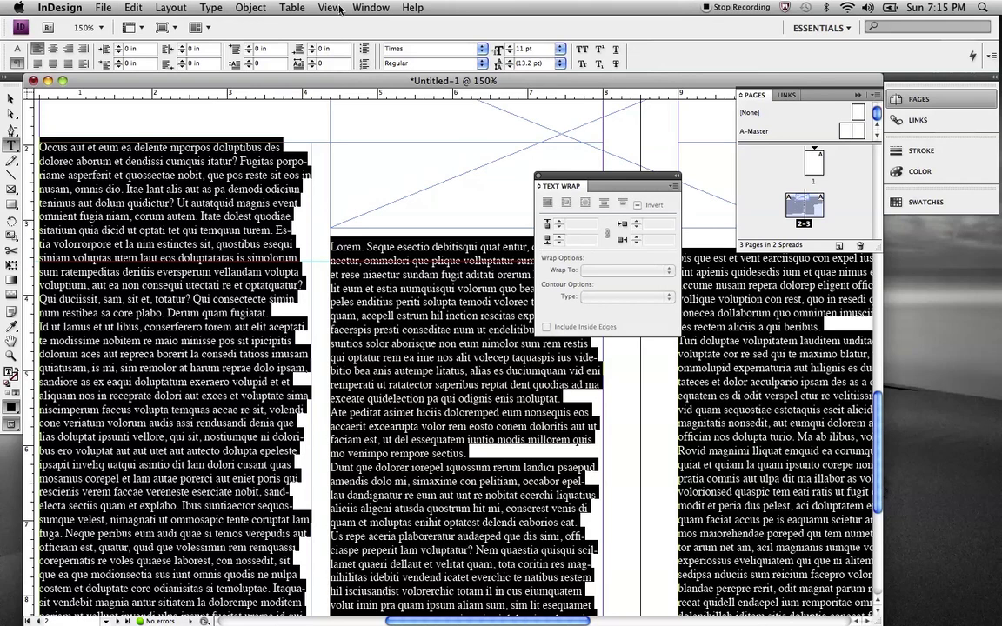
{"action": "left_click", "coordinate": [18, 49]}
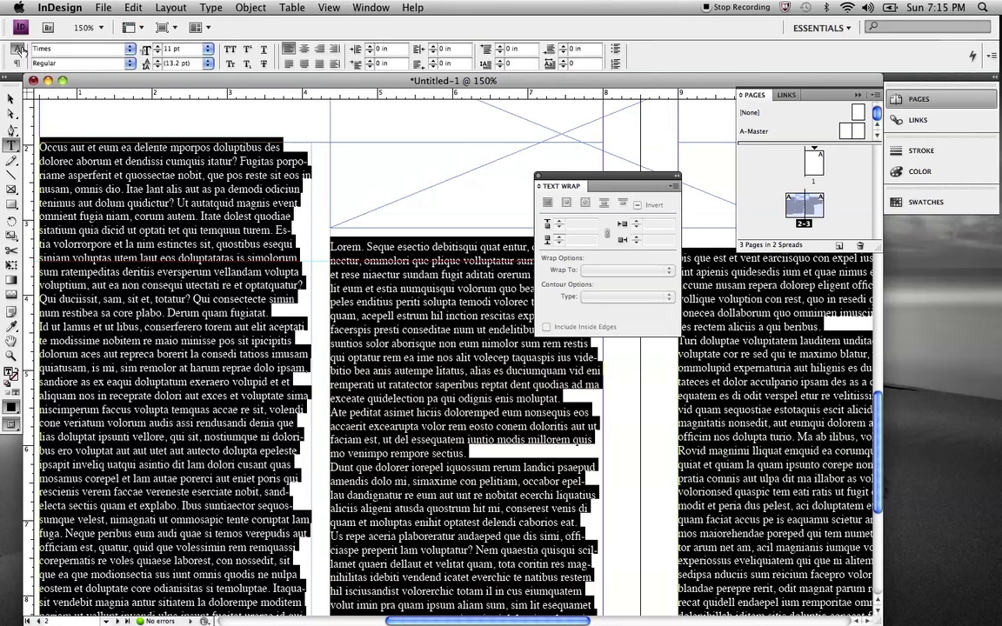
{"action": "left_click", "coordinate": [364, 5]}
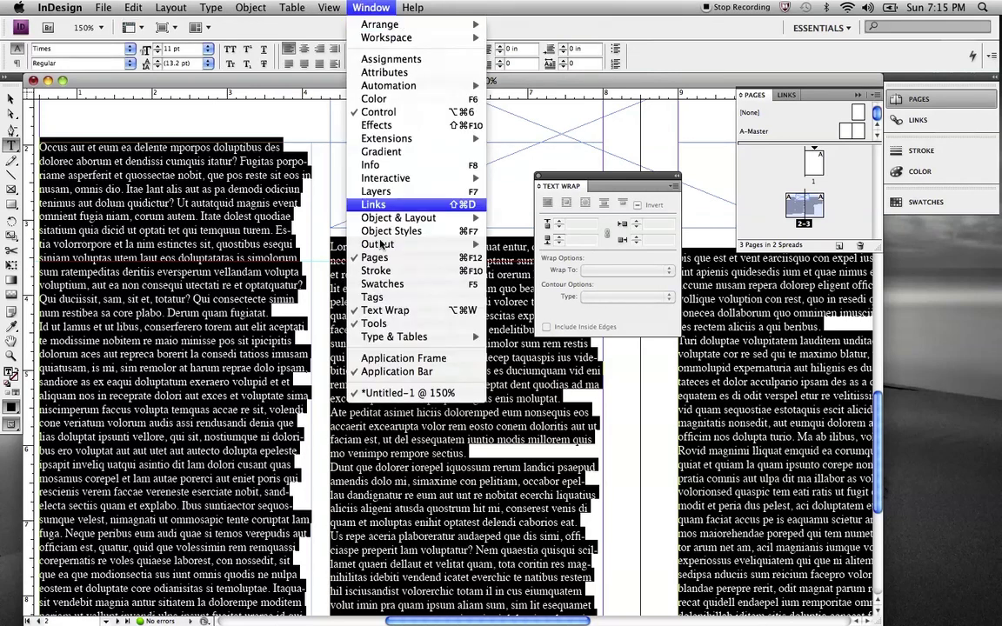
{"action": "mouse_move", "coordinate": [379, 337]}
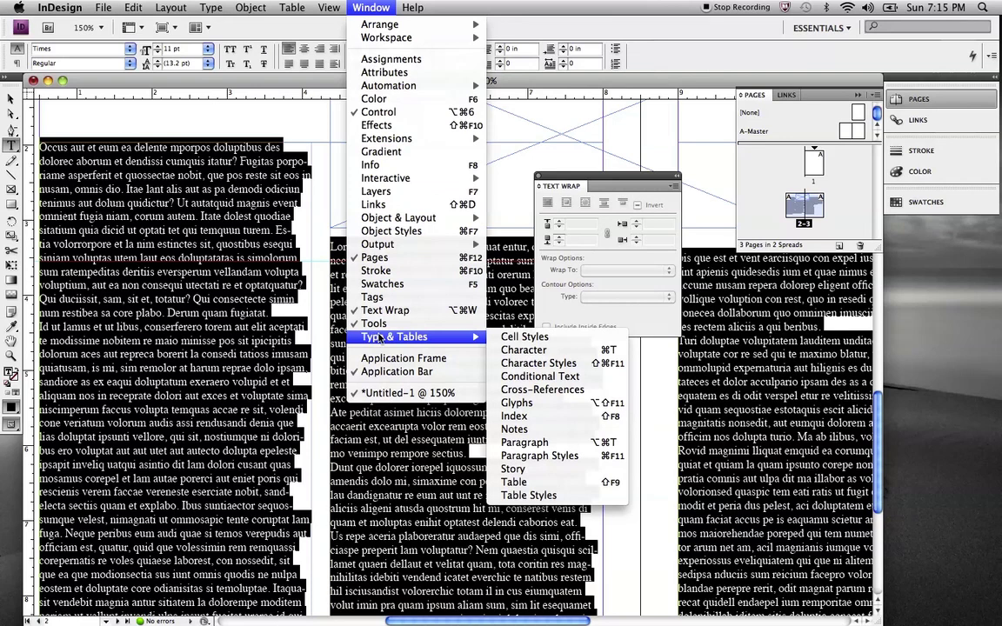
{"action": "left_click", "coordinate": [535, 441]}
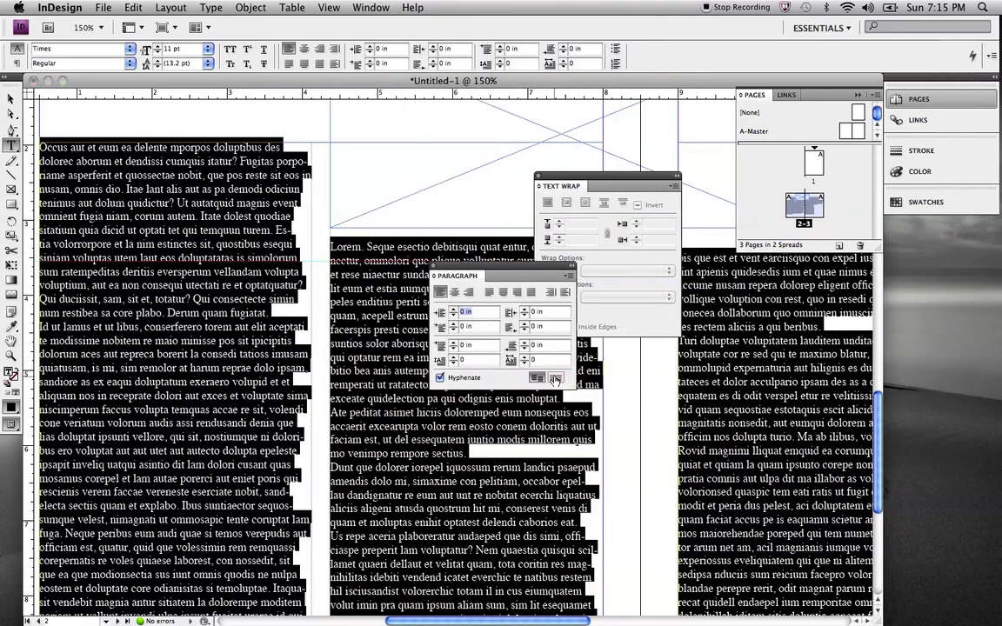
{"action": "left_click", "coordinate": [554, 379]}
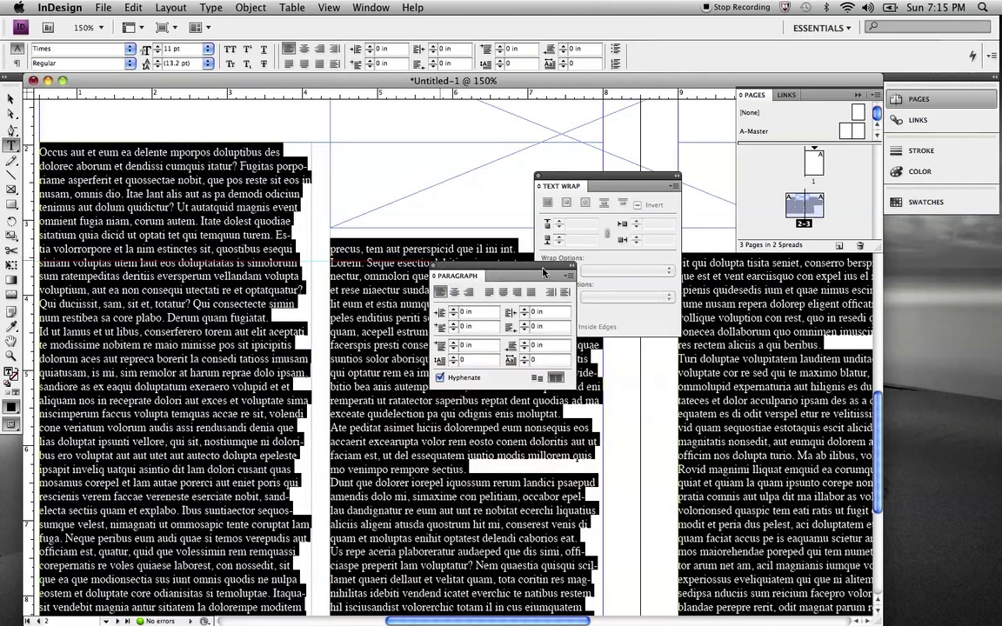
- Close the Paragraph panel and scroll around the spread to check the column bottoms
{"action": "left_click", "coordinate": [435, 271]}
{"action": "scroll", "coordinate": [489, 327], "scroll_direction": "up", "scroll_amount": 3}
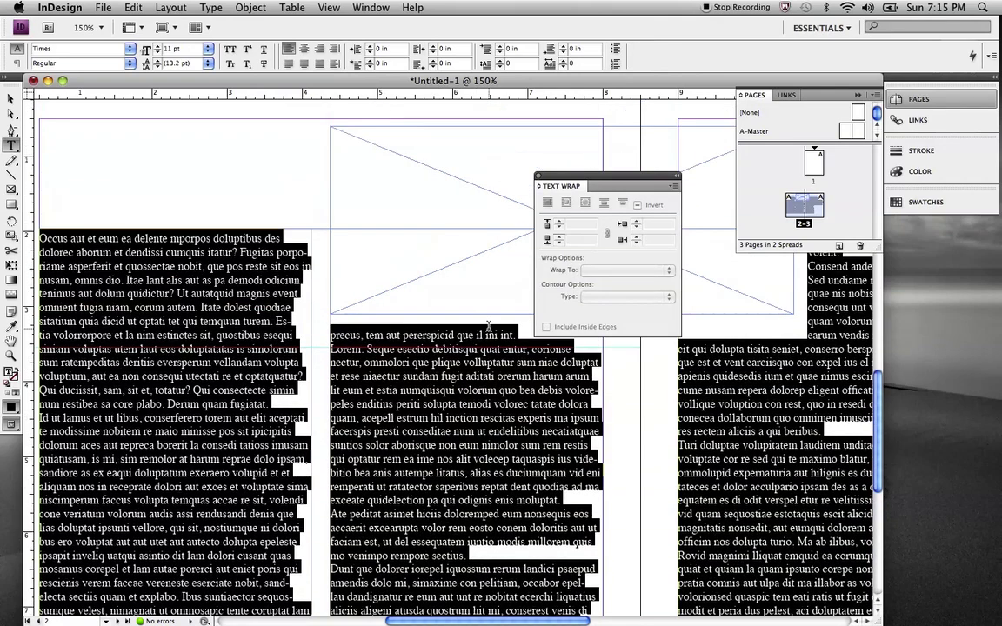
{"action": "scroll", "coordinate": [488, 327], "scroll_direction": "left", "scroll_amount": 2}
{"action": "scroll", "coordinate": [489, 327], "scroll_direction": "down", "scroll_amount": 3}
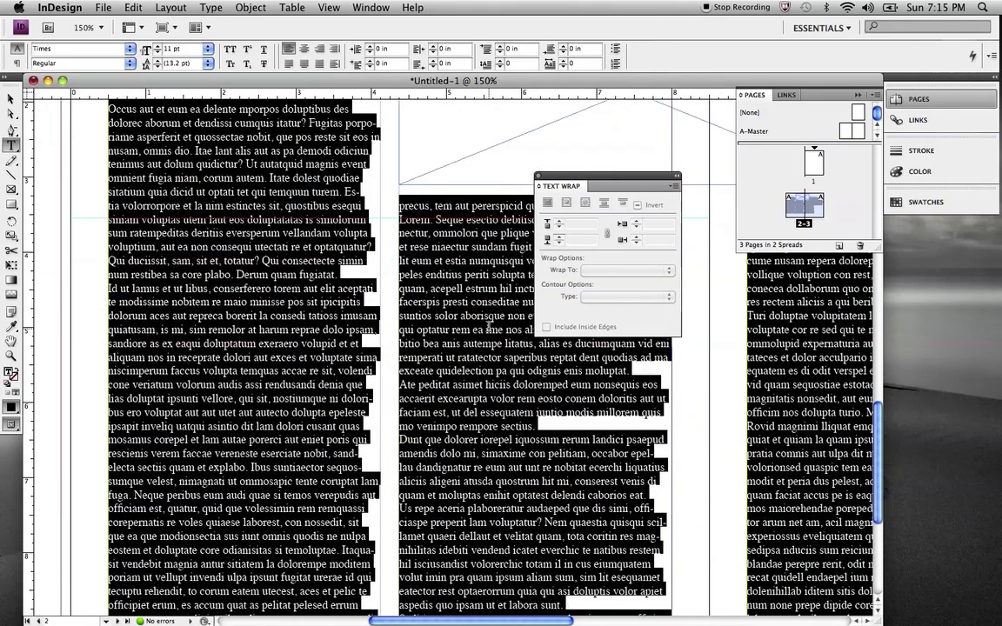
{"action": "scroll", "coordinate": [486, 328], "scroll_direction": "down", "scroll_amount": 6}
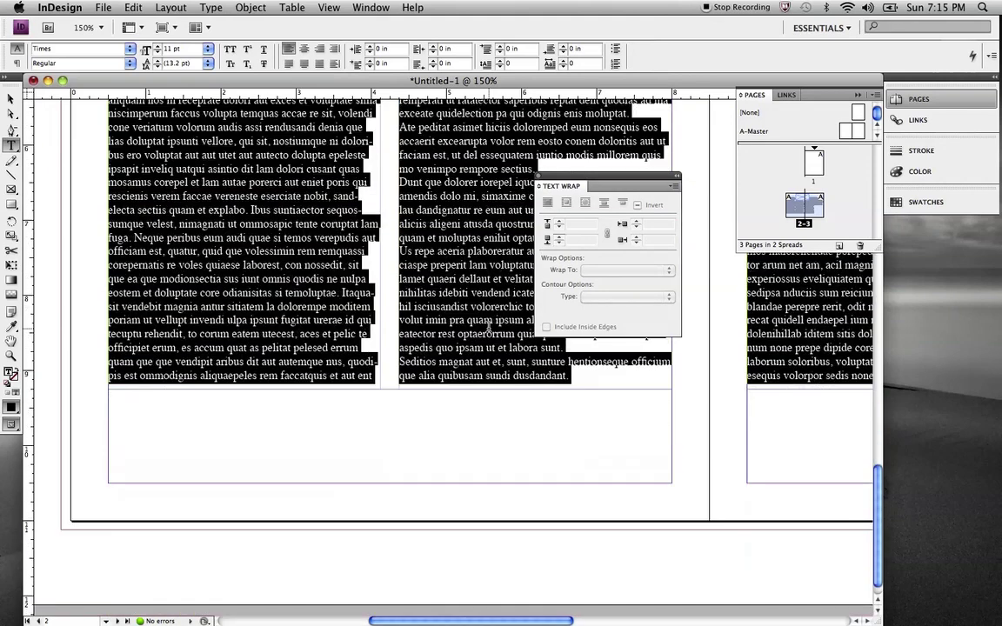
{"action": "scroll", "coordinate": [489, 328], "scroll_direction": "up", "scroll_amount": 1}
{"action": "scroll", "coordinate": [489, 328], "scroll_direction": "left", "scroll_amount": 2}
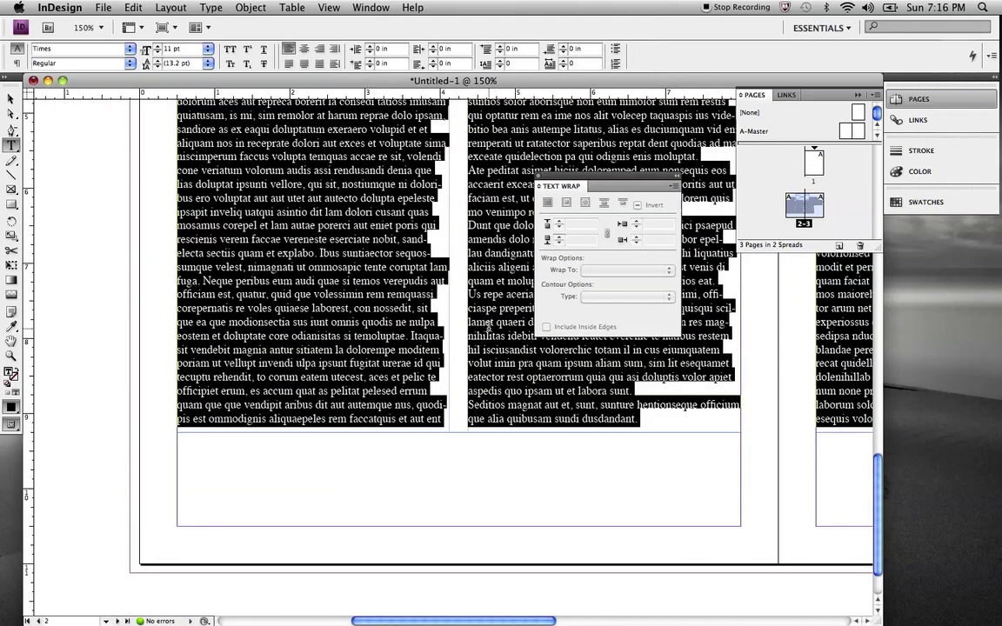